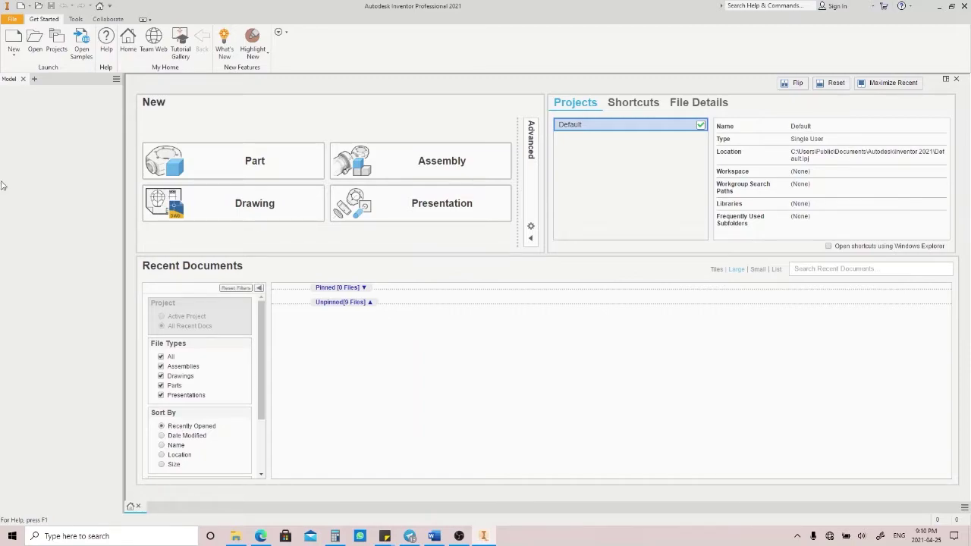
Create a new part and start a 2D sketch on the front (XY) origin plane.
{"action": "left_click", "coordinate": [29, 7]}
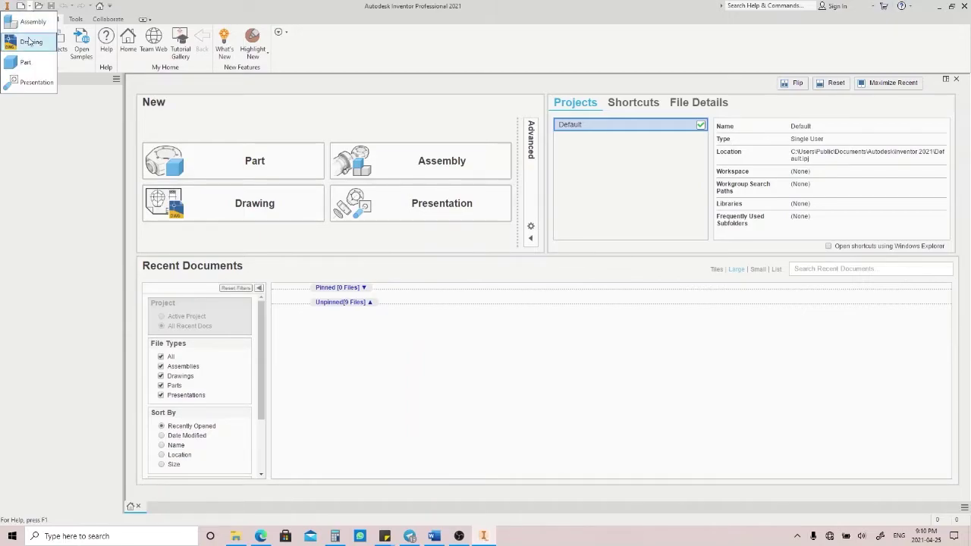
{"action": "left_click", "coordinate": [27, 42]}
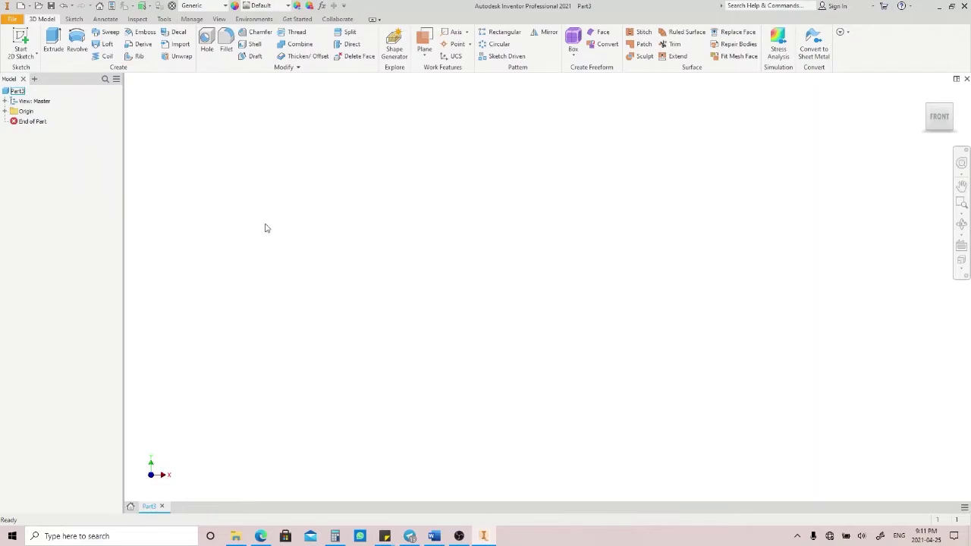
{"action": "key", "text": "s"}
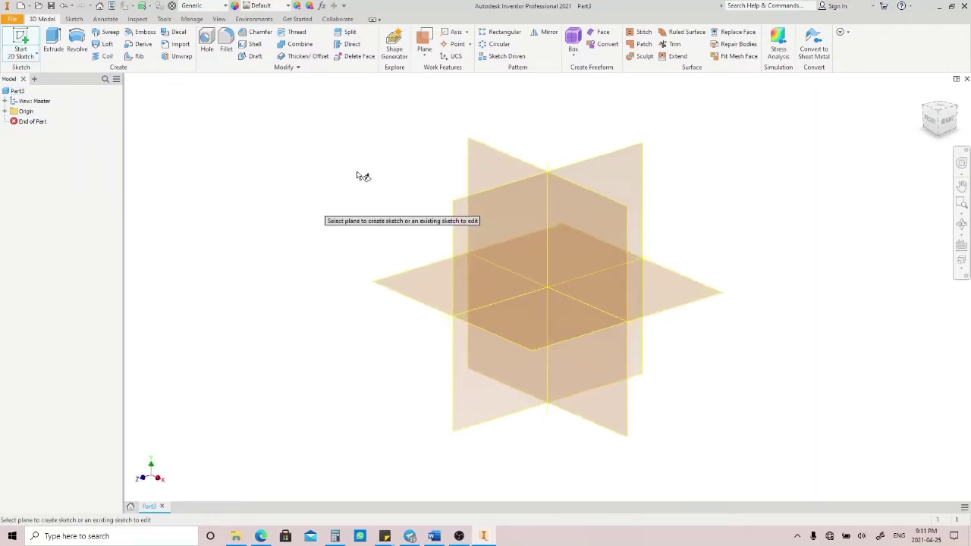
{"action": "left_click", "coordinate": [490, 158]}
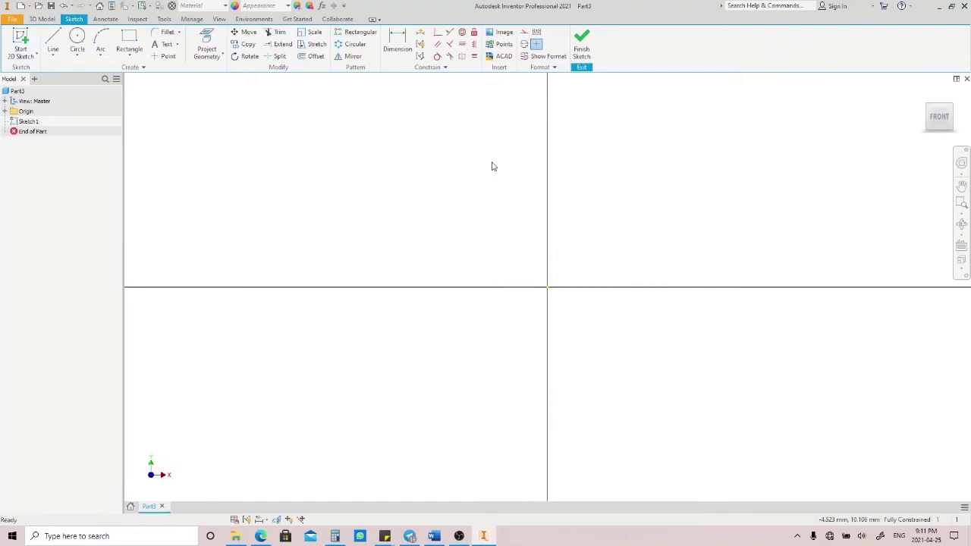
Sketch an S-shaped interpolation spline through four points across the vertical axis and finish the sketch.
{"action": "left_click", "coordinate": [53, 55]}
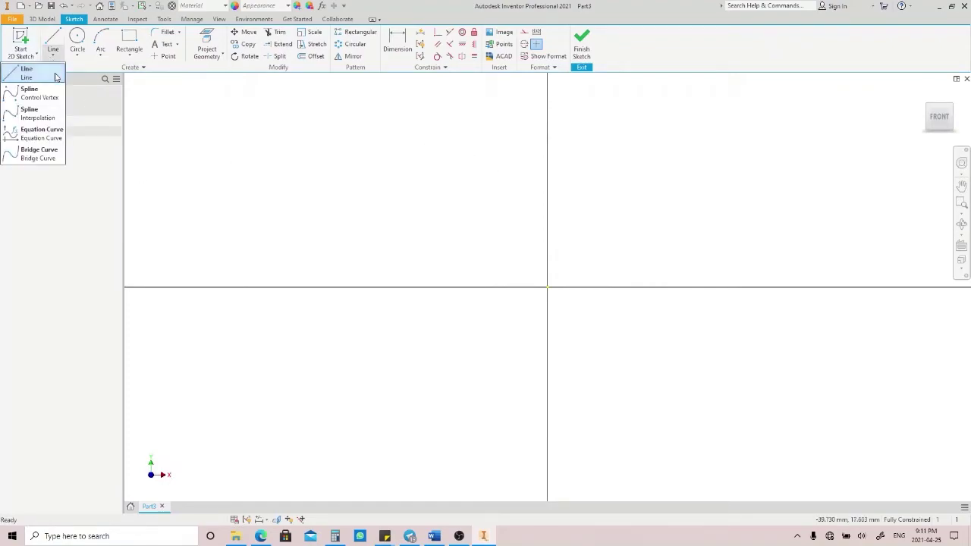
{"action": "left_click", "coordinate": [32, 120]}
{"action": "left_click", "coordinate": [436, 336]}
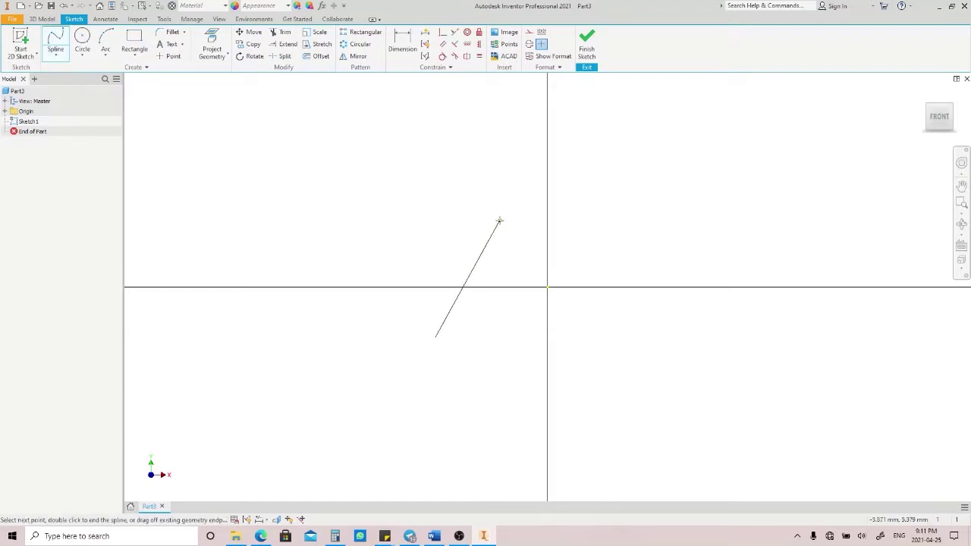
{"action": "left_click", "coordinate": [499, 221]}
{"action": "left_click", "coordinate": [626, 261]}
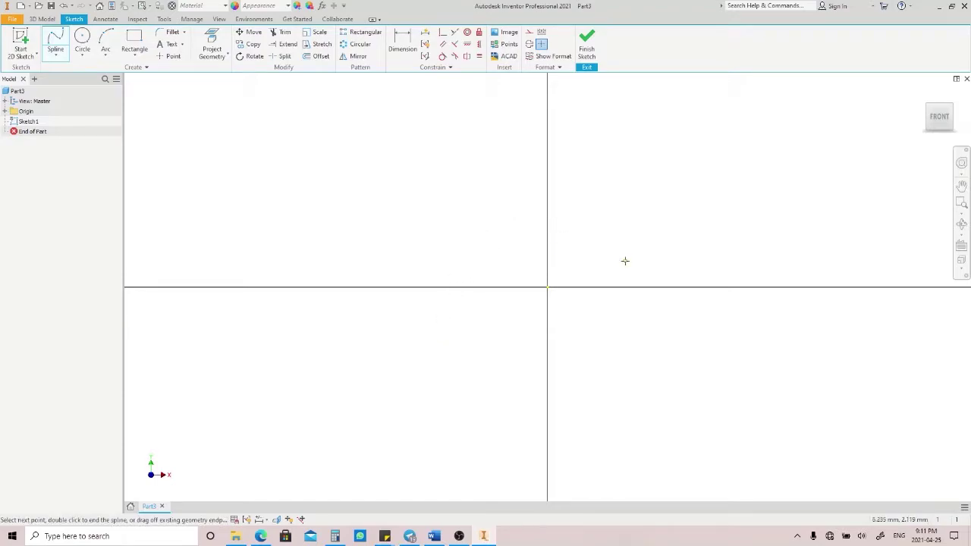
{"action": "left_click", "coordinate": [684, 177]}
{"action": "left_click", "coordinate": [697, 185]}
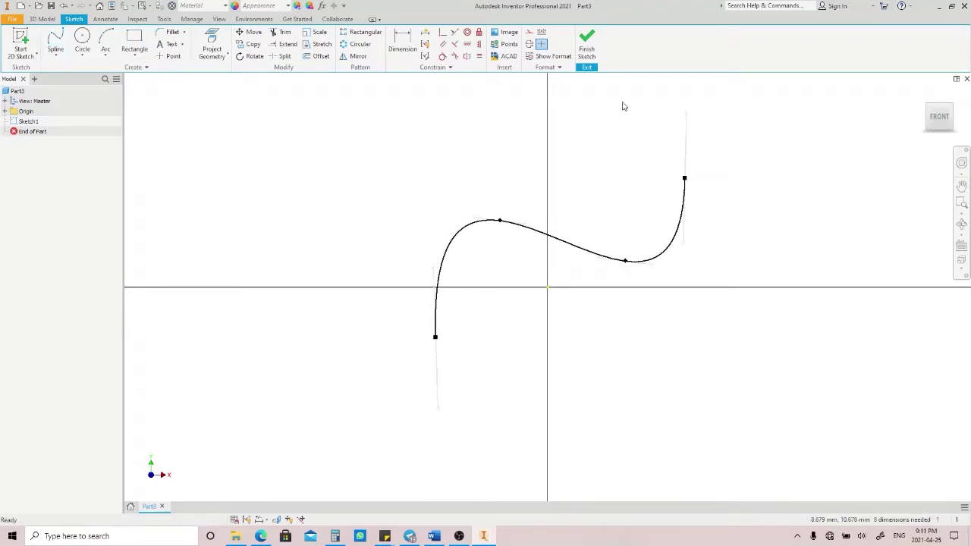
{"action": "left_click", "coordinate": [589, 47]}
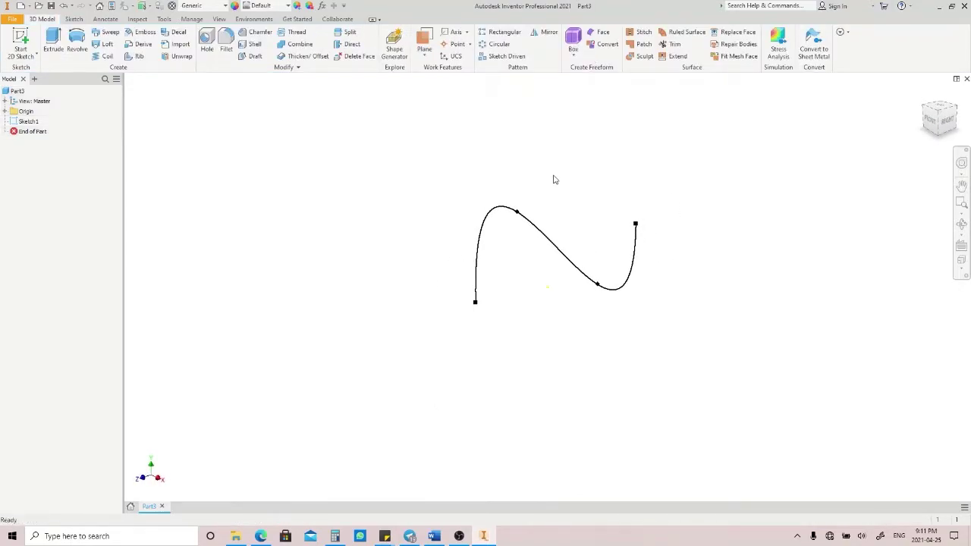
Create a work plane through the spline's lower start point, perpendicular to the curve.
{"action": "middle_click_drag", "start_coordinate": [553, 180], "coordinate": [635, 171], "text": "shift"}
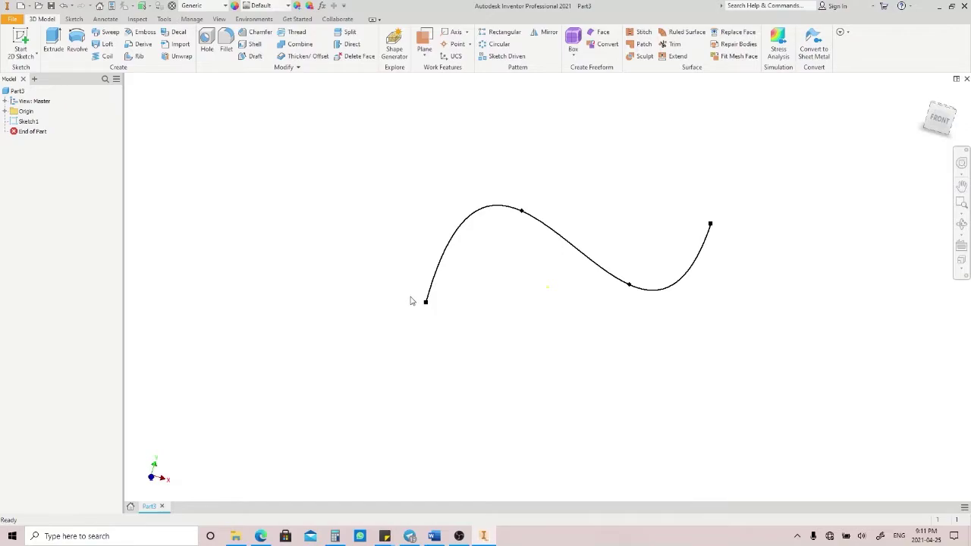
{"action": "left_click", "coordinate": [425, 37]}
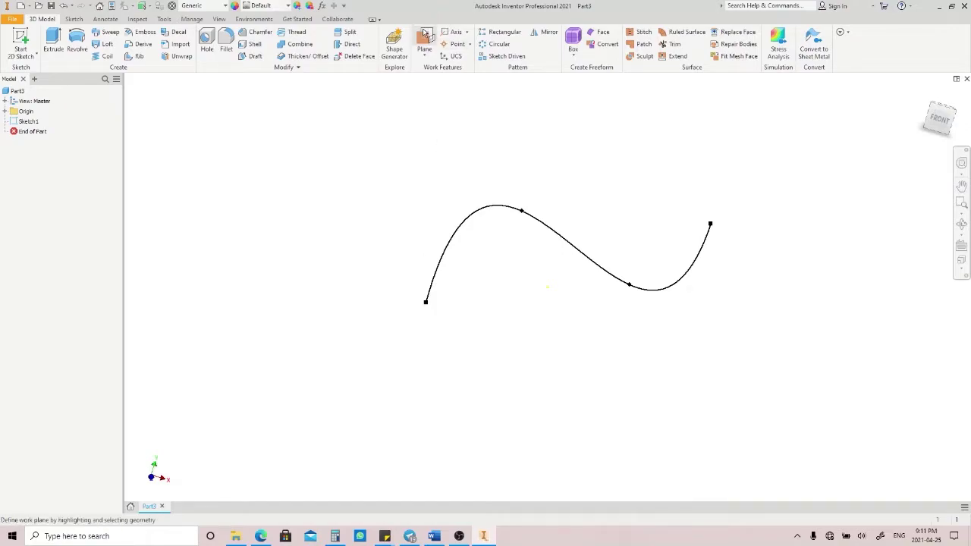
{"action": "left_click", "coordinate": [427, 302]}
{"action": "left_click", "coordinate": [439, 272]}
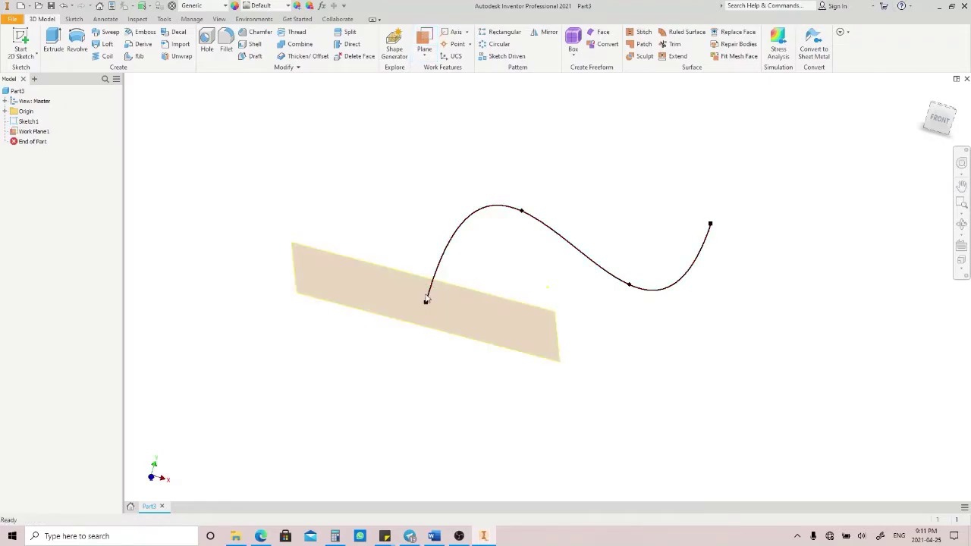
{"action": "mouse_move", "coordinate": [451, 288]}
{"action": "middle_mouse_down", "text": "shift"}
{"action": "mouse_move", "coordinate": [455, 273]}
{"action": "mouse_move", "coordinate": [447, 277]}
{"action": "mouse_move", "coordinate": [473, 303]}
{"action": "mouse_move", "coordinate": [443, 301]}
{"action": "middle_mouse_up", "text": "shift"}
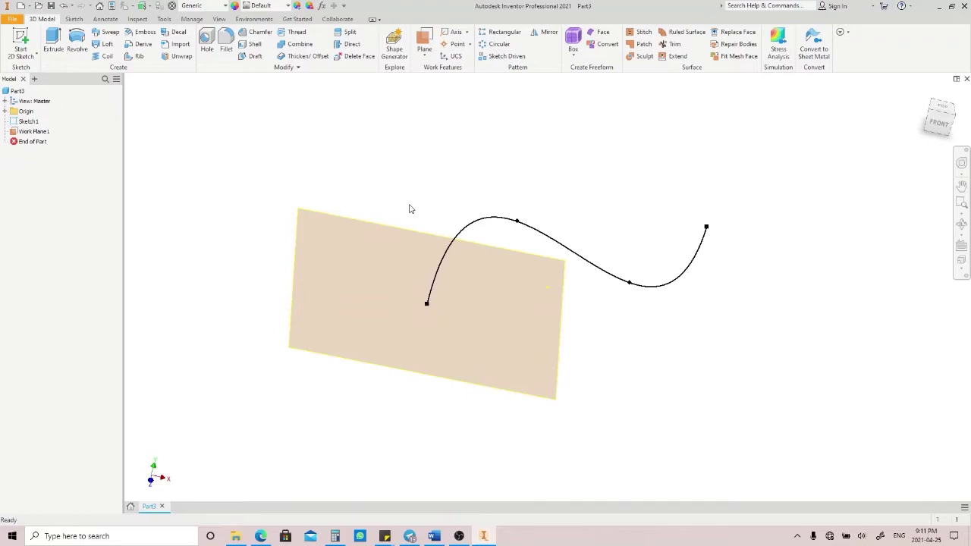
Start a 2D sketch on the new work plane and project the spline's start point into it.
{"action": "key", "text": "s"}
{"action": "left_click", "coordinate": [410, 231]}
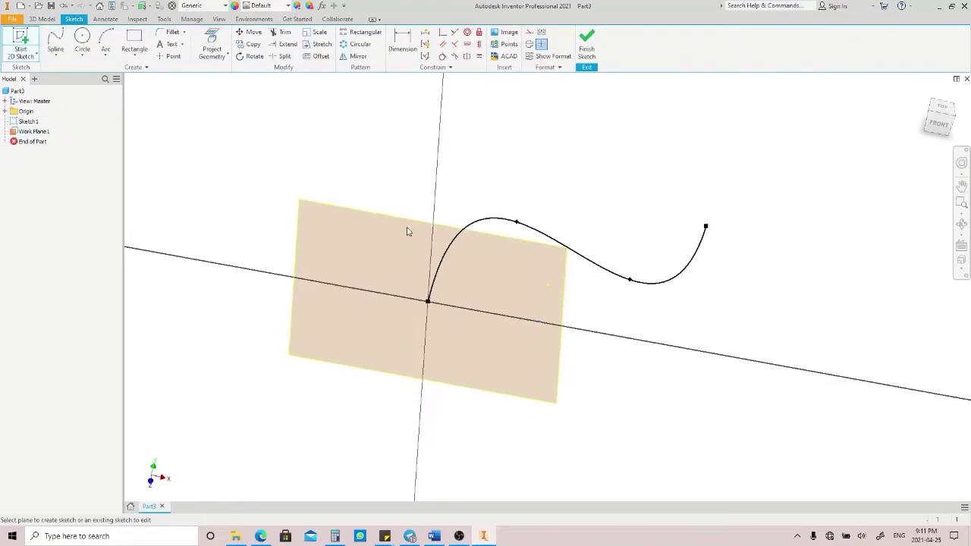
{"action": "left_click", "coordinate": [212, 47]}
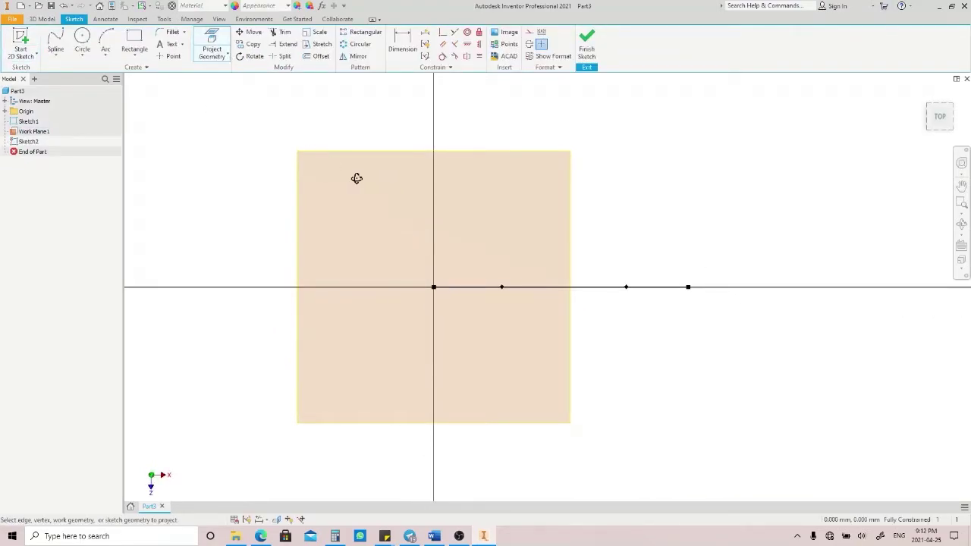
{"action": "mouse_move", "coordinate": [358, 177]}
{"action": "middle_mouse_down", "text": "shift"}
{"action": "mouse_move", "coordinate": [410, 200]}
{"action": "mouse_move", "coordinate": [425, 274]}
{"action": "middle_mouse_up", "text": "shift"}
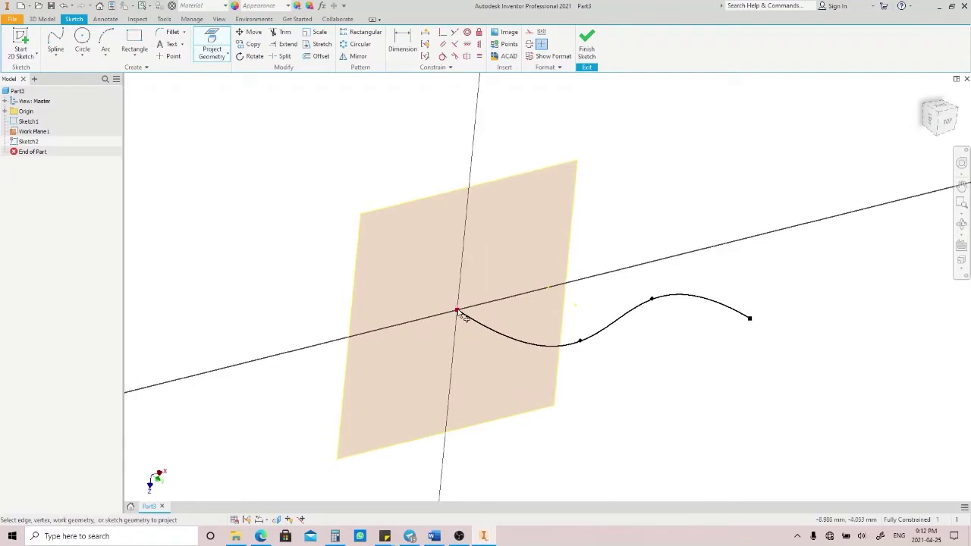
{"action": "scroll", "coordinate": [457, 312], "scroll_direction": "up", "scroll_amount": 3}
{"action": "scroll", "coordinate": [460, 316], "scroll_direction": "down", "scroll_amount": 3}
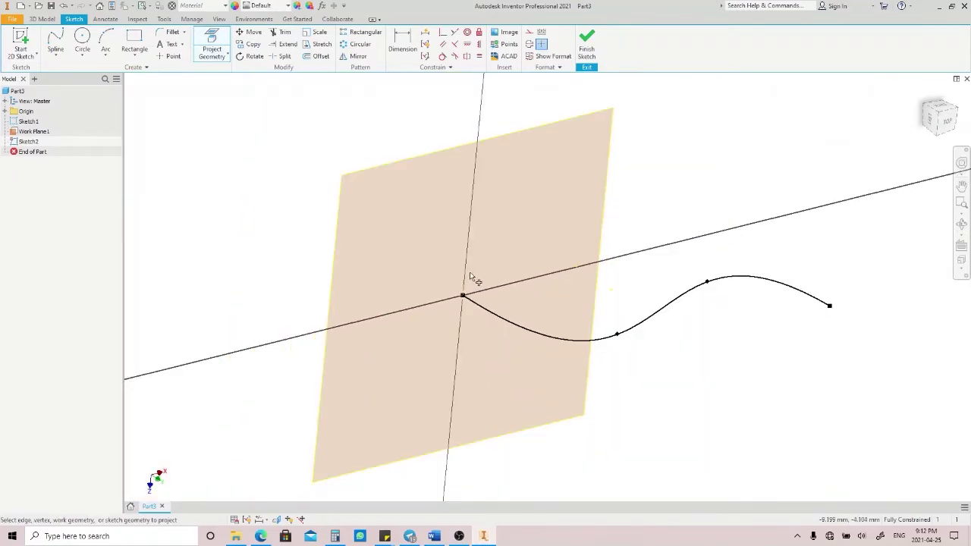
{"action": "left_click", "coordinate": [462, 295]}
{"action": "key", "text": "Escape"}
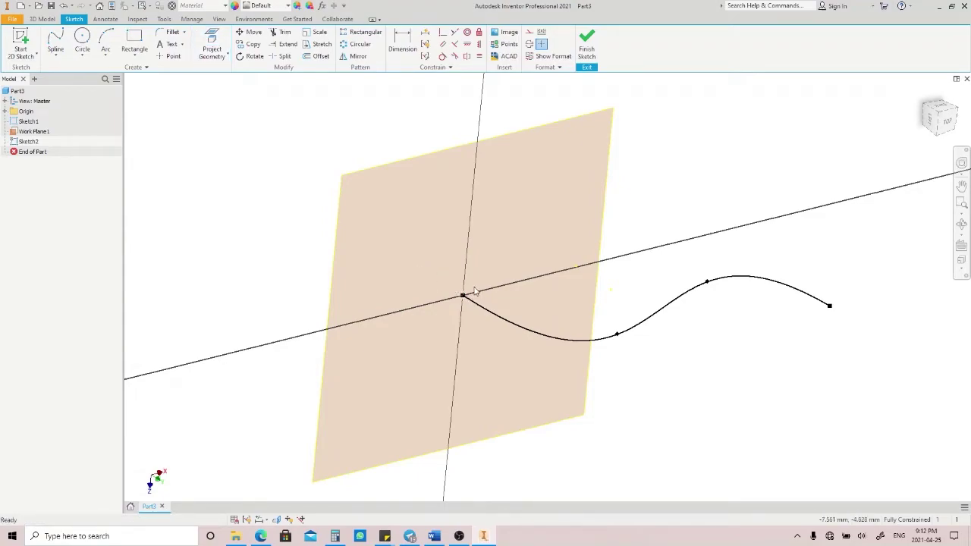
Draw a circle about 4.6 mm in diameter centred on the projected start point of the spline.
{"action": "key", "text": "c"}
{"action": "key", "text": "Escape"}
{"action": "left_click", "coordinate": [82, 40]}
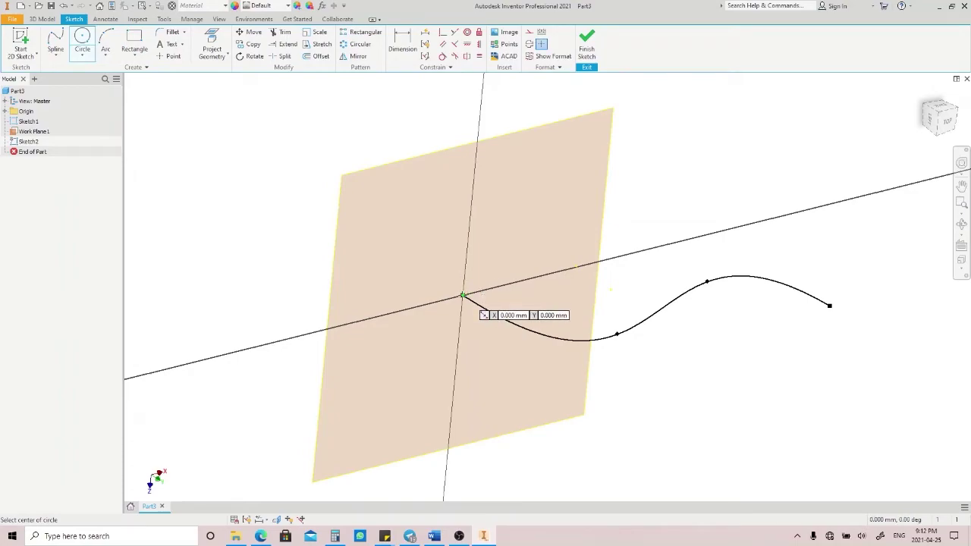
{"action": "left_click", "coordinate": [463, 295]}
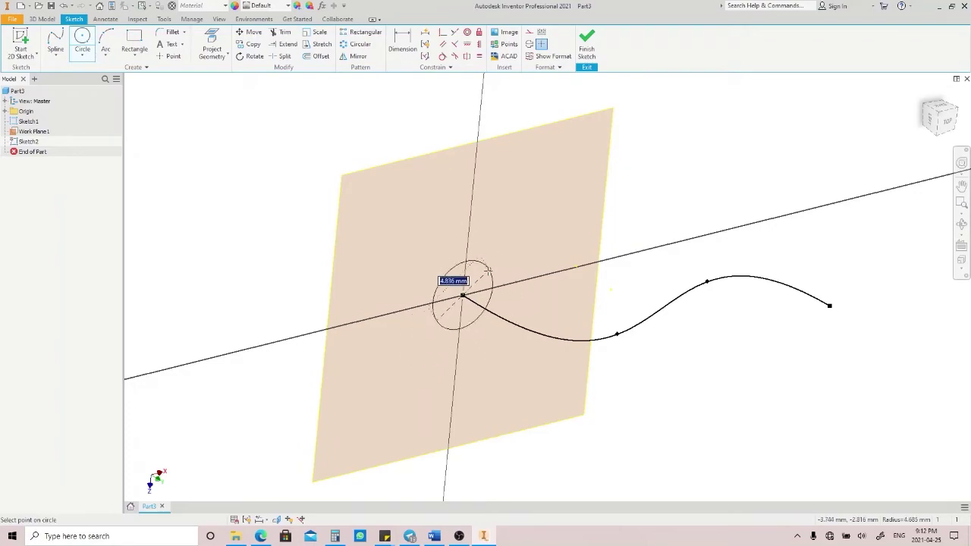
{"action": "left_click", "coordinate": [488, 270]}
{"action": "key", "text": "Escape"}
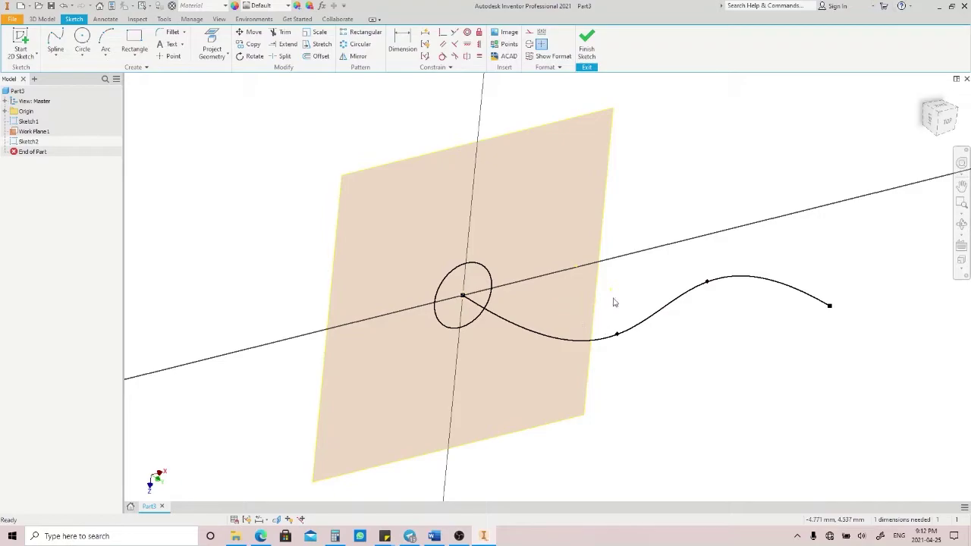
Dimension the circle's diameter at 3 mm and finish the sketch.
{"action": "mouse_move", "coordinate": [614, 302]}
{"action": "middle_mouse_down", "text": "shift"}
{"action": "mouse_move", "coordinate": [609, 334]}
{"action": "mouse_move", "coordinate": [618, 305]}
{"action": "mouse_move", "coordinate": [540, 280]}
{"action": "middle_mouse_up", "text": "shift"}
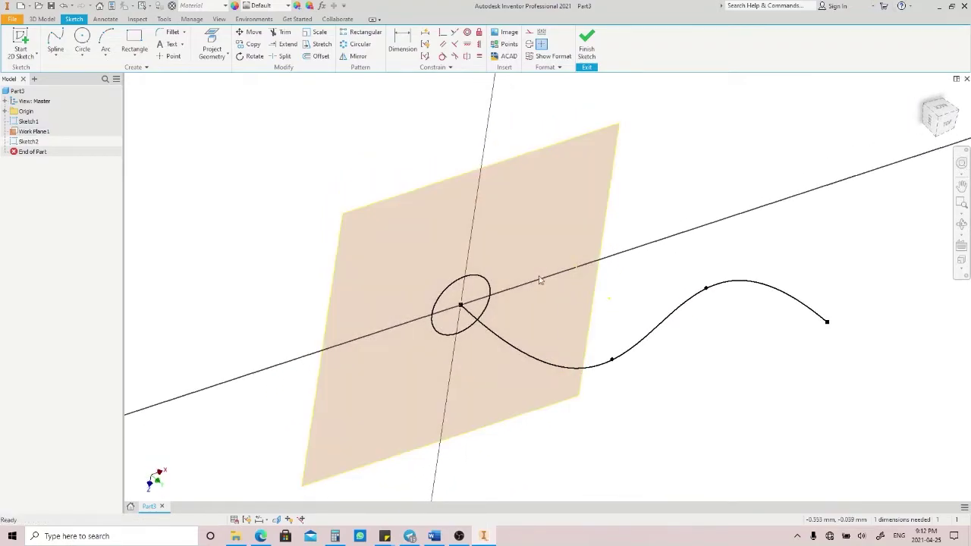
{"action": "key", "text": "d"}
{"action": "left_click", "coordinate": [487, 281]}
{"action": "left_click", "coordinate": [515, 228]}
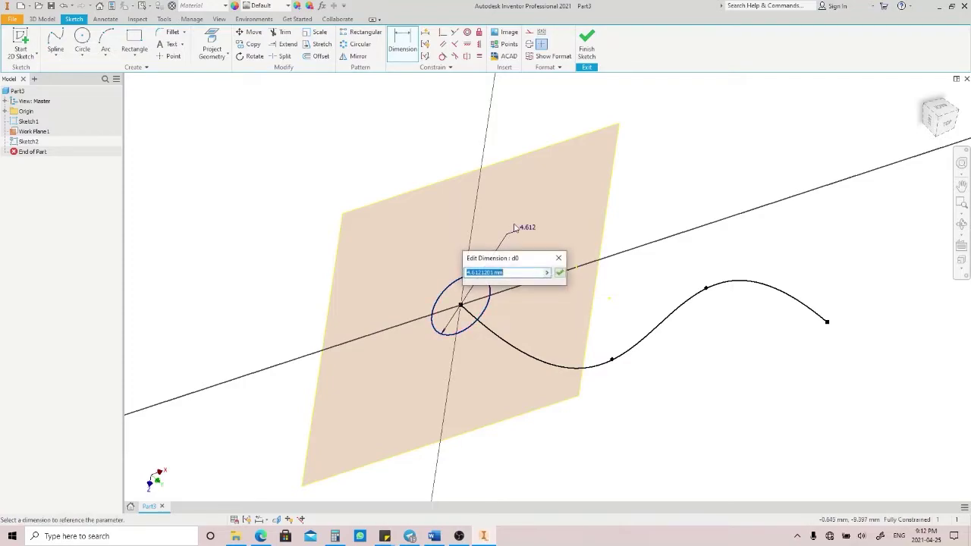
{"action": "type", "text": "3"}
{"action": "key", "text": "Return"}
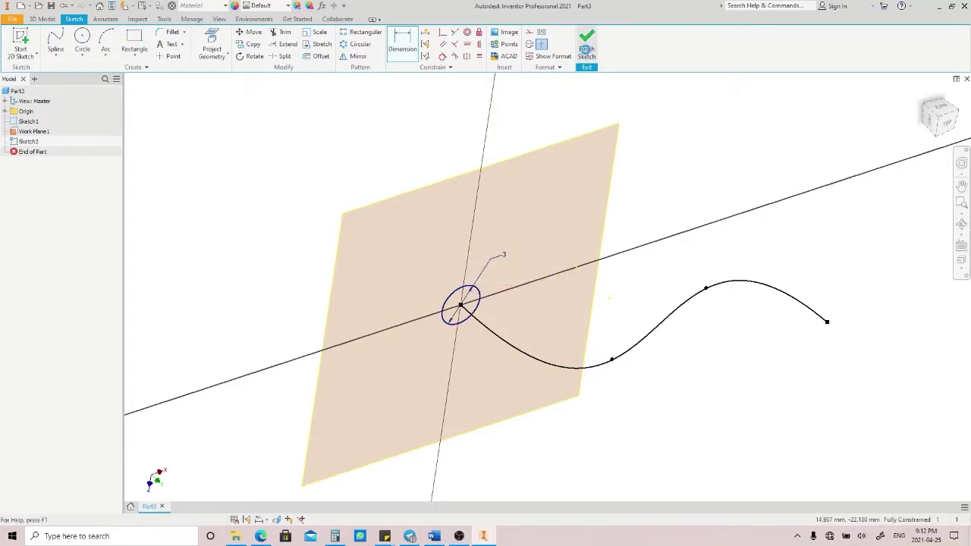
{"action": "left_click", "coordinate": [586, 46]}
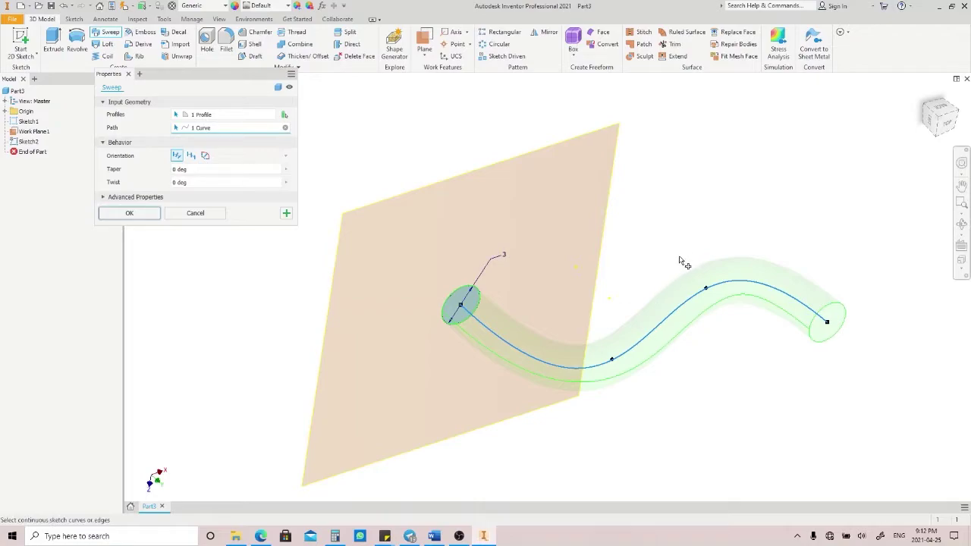
Sweep the circle along the spline path with 0 deg taper and 0 deg twist.
{"action": "mouse_move", "coordinate": [683, 261]}
{"action": "middle_mouse_down", "text": "shift"}
{"action": "mouse_move", "coordinate": [635, 212]}
{"action": "mouse_move", "coordinate": [657, 180]}
{"action": "mouse_move", "coordinate": [684, 198]}
{"action": "mouse_move", "coordinate": [668, 255]}
{"action": "mouse_move", "coordinate": [690, 286]}
{"action": "mouse_move", "coordinate": [675, 271]}
{"action": "middle_mouse_up", "text": "shift"}
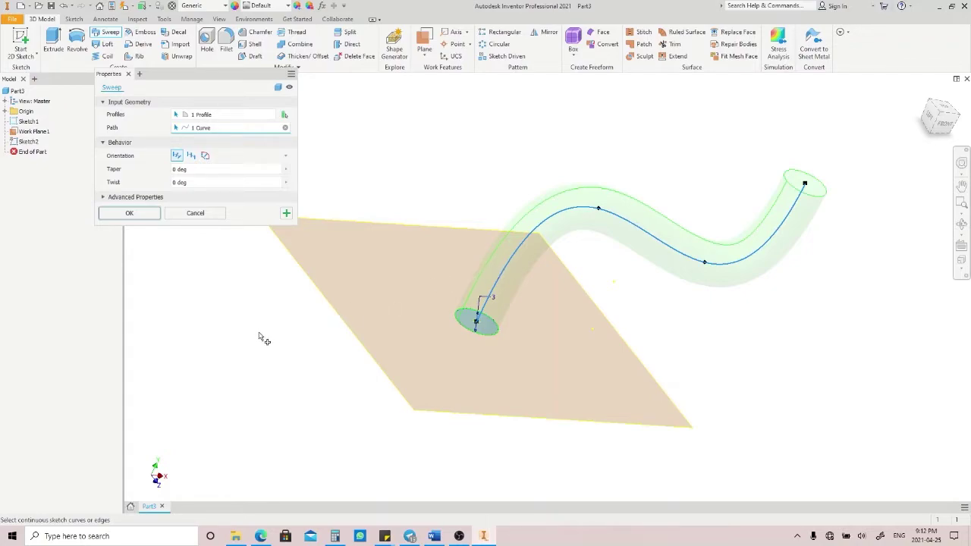
{"action": "left_click", "coordinate": [149, 214]}
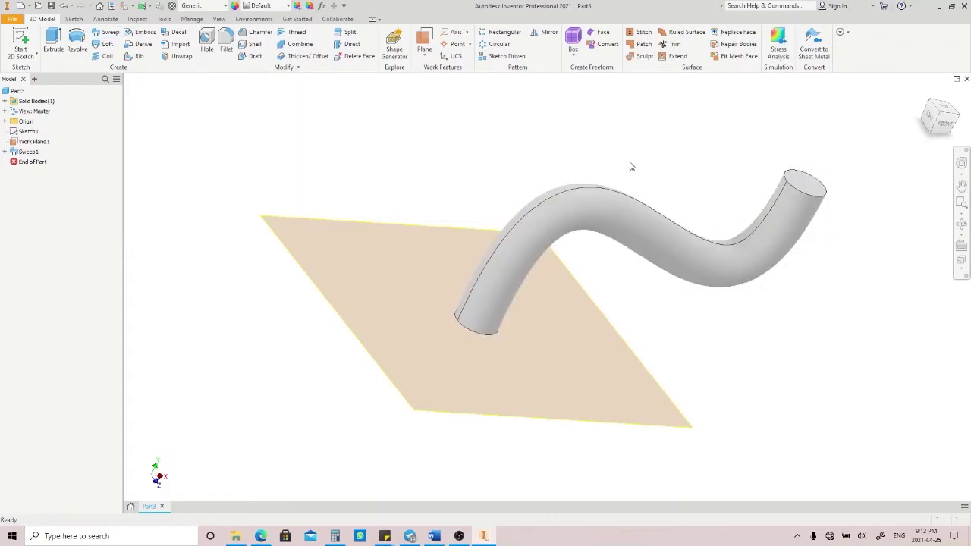
{"action": "mouse_move", "coordinate": [631, 164]}
{"action": "middle_mouse_down", "text": "shift"}
{"action": "mouse_move", "coordinate": [542, 187]}
{"action": "mouse_move", "coordinate": [622, 145]}
{"action": "mouse_move", "coordinate": [620, 167]}
{"action": "middle_mouse_up", "text": "shift"}
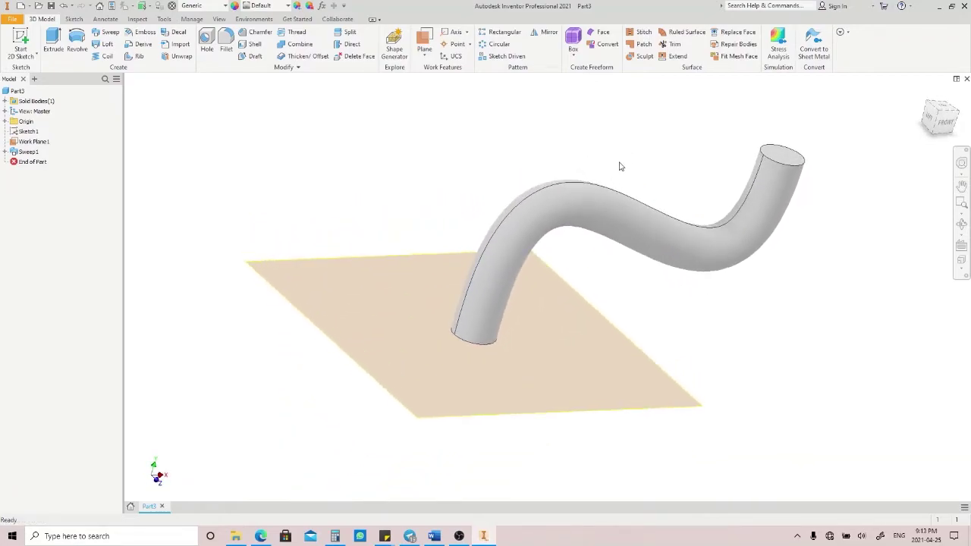
Edit the sweep to try tapers of 2 and -2 degrees, and set the taper back to 0.
{"action": "double_click", "coordinate": [604, 200]}
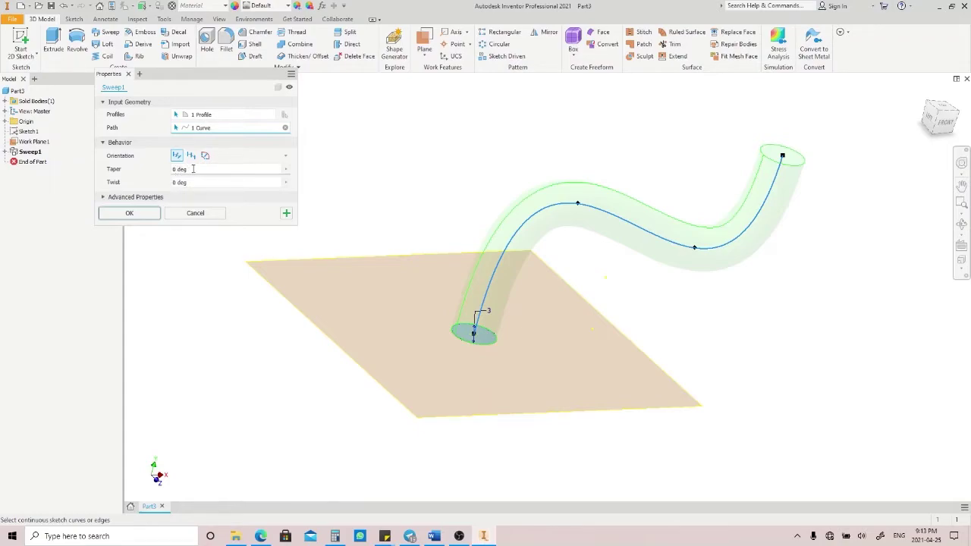
{"action": "left_click", "coordinate": [190, 169]}
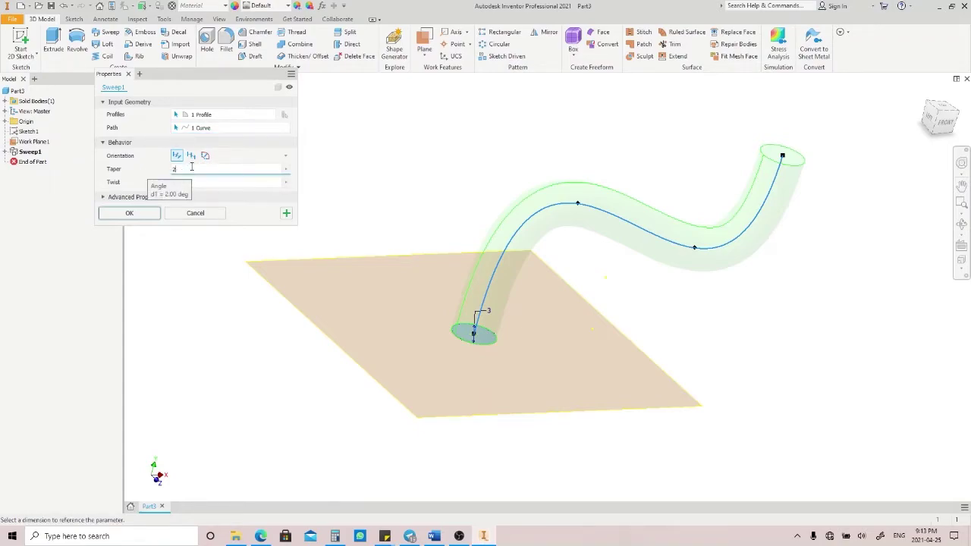
{"action": "left_click_drag", "start_coordinate": [941, 125], "coordinate": [855, 149]}
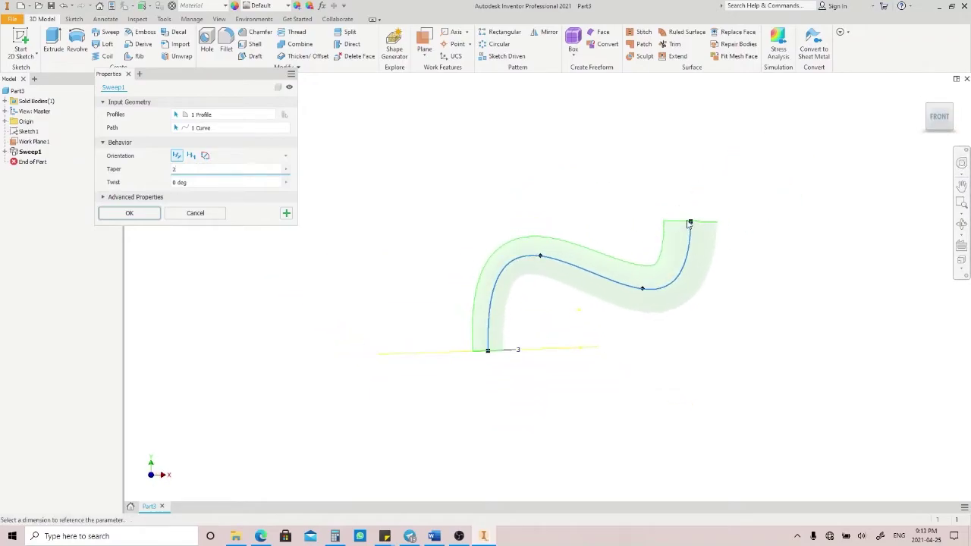
{"action": "scroll", "coordinate": [690, 222], "scroll_direction": "down", "scroll_amount": 3}
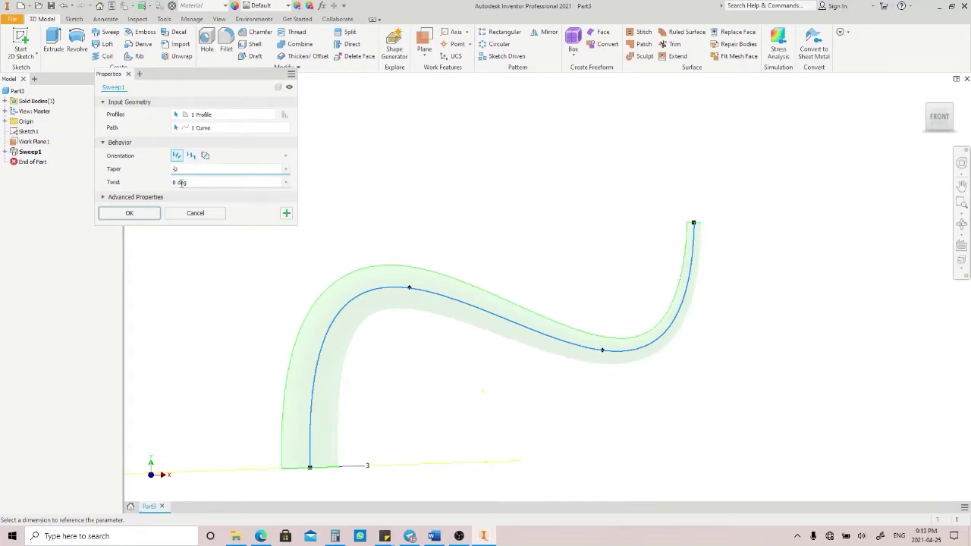
{"action": "type", "text": "0"}
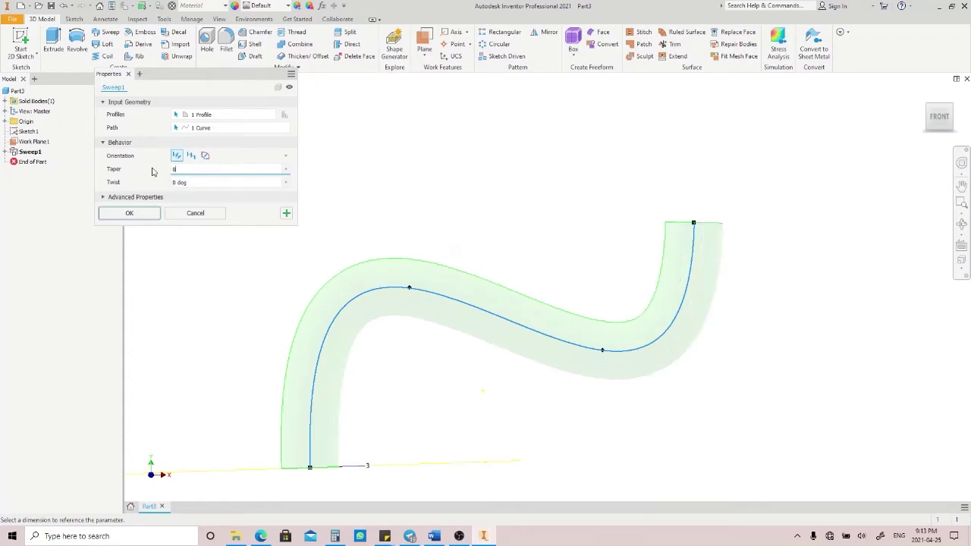
{"action": "scroll", "coordinate": [438, 190], "scroll_direction": "down", "scroll_amount": 2}
{"action": "key", "text": "Return"}
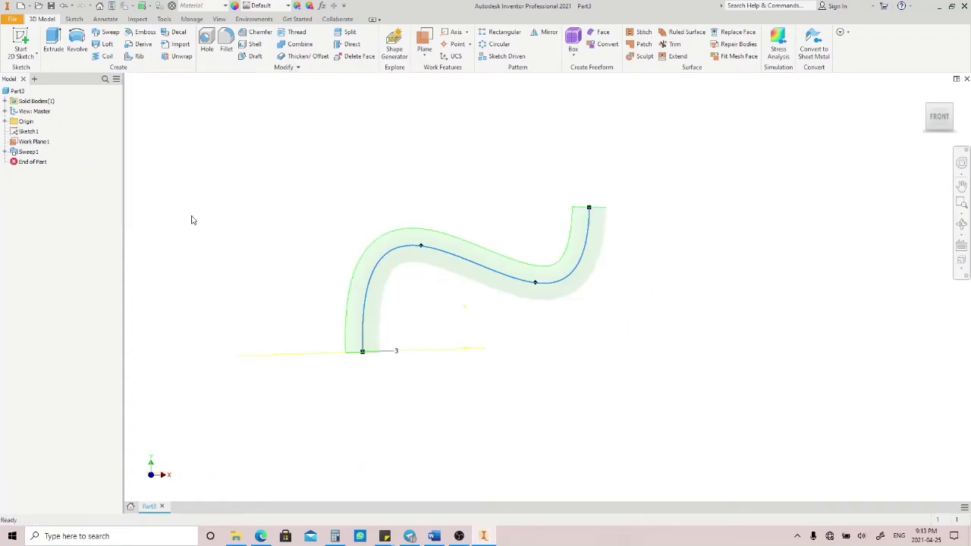
Undo the sweep to go back to the circle and spline sketches.
{"action": "key", "text": "F6"}
{"action": "key", "text": "ctrl+z"}
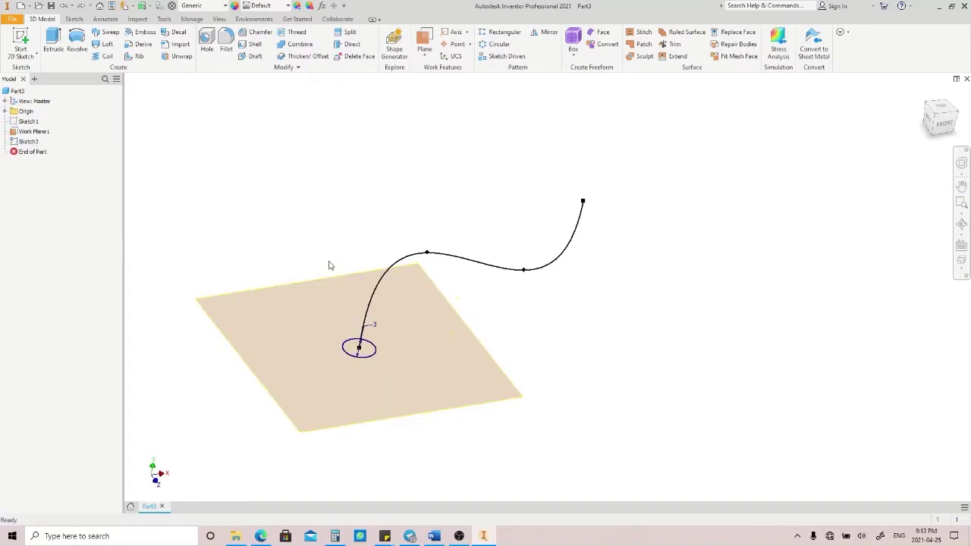
Add a small circle centred on the profile circle's edge, trim both into a notched profile, and finish the sketch.
{"action": "scroll", "coordinate": [360, 348], "scroll_direction": "up", "scroll_amount": 3}
{"action": "double_click", "coordinate": [342, 356]}
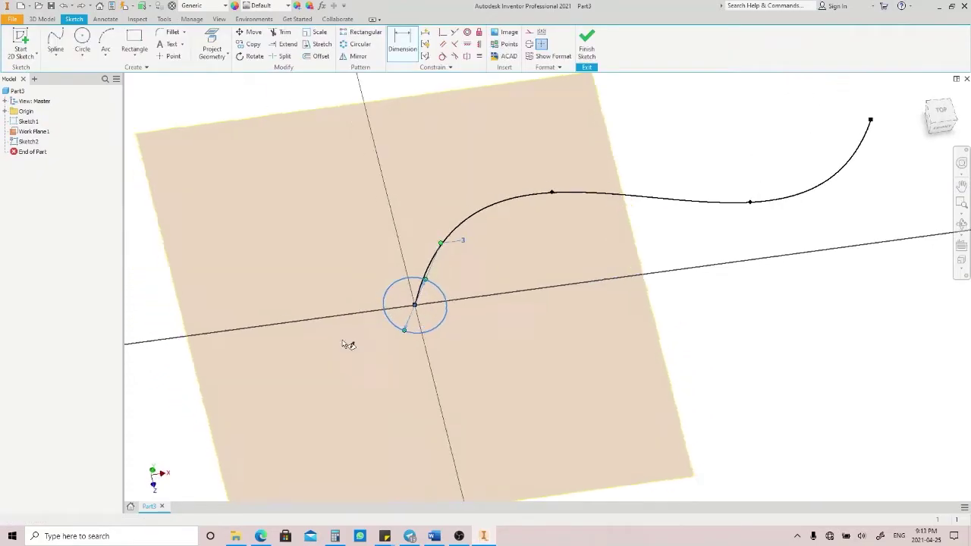
{"action": "key", "text": "c"}
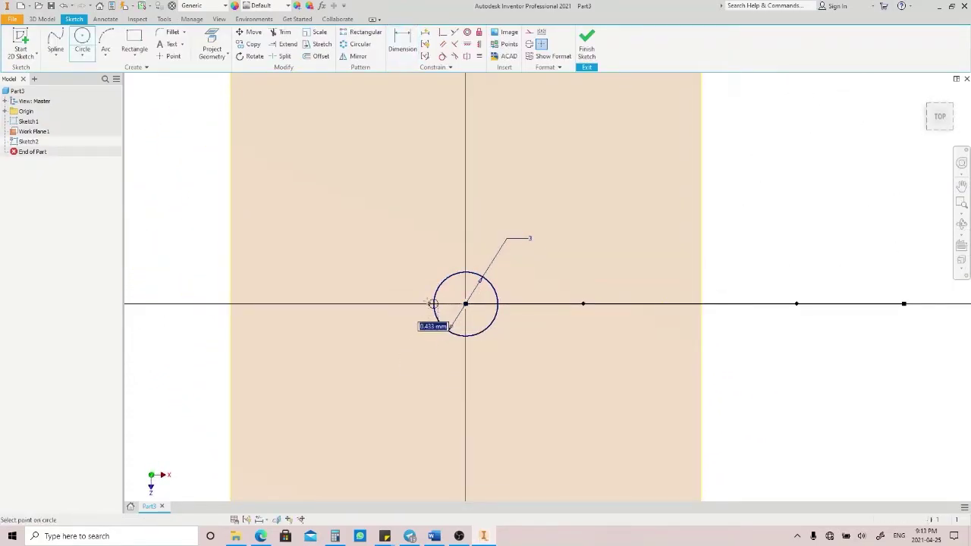
{"action": "scroll", "coordinate": [433, 304], "scroll_direction": "up", "scroll_amount": 5}
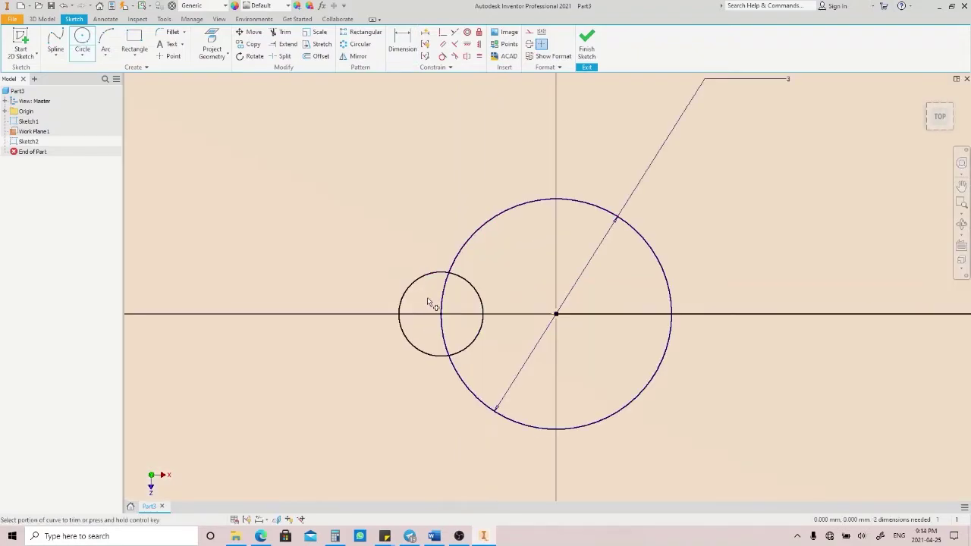
{"action": "key", "text": "x"}
{"action": "left_click", "coordinate": [422, 292]}
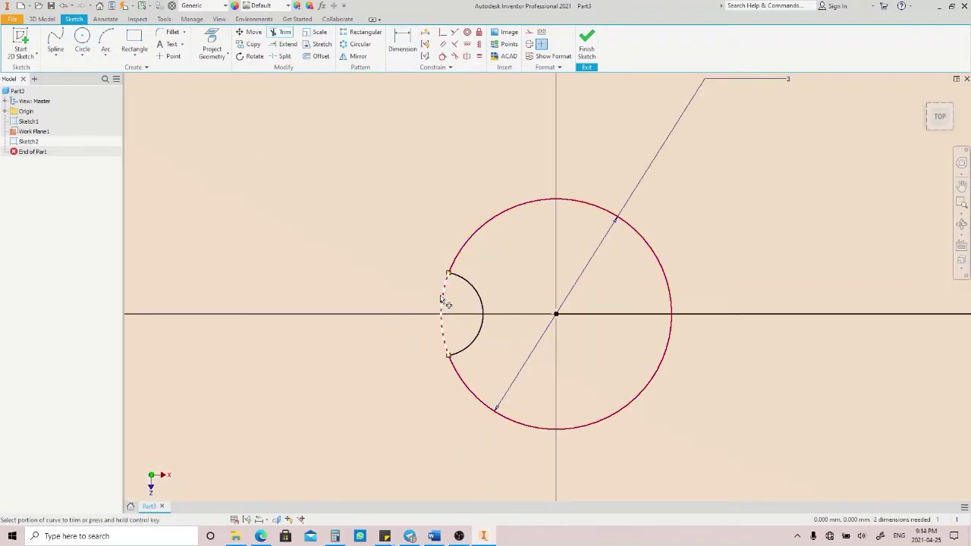
{"action": "left_click", "coordinate": [443, 300]}
{"action": "key", "text": "ctrl+Return"}
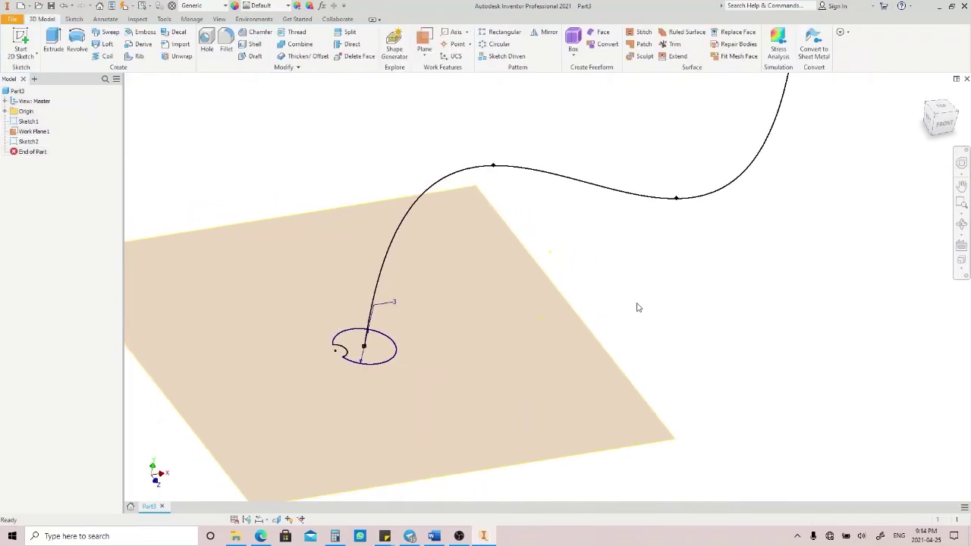
Start sweeping the notched profile along the spline with a 180 deg twist and examine how the notch rotates from above.
{"action": "key", "text": "shift+s"}
{"action": "scroll", "coordinate": [623, 317], "scroll_direction": "down", "scroll_amount": 4}
{"action": "middle_click_drag", "start_coordinate": [625, 316], "coordinate": [609, 332]}
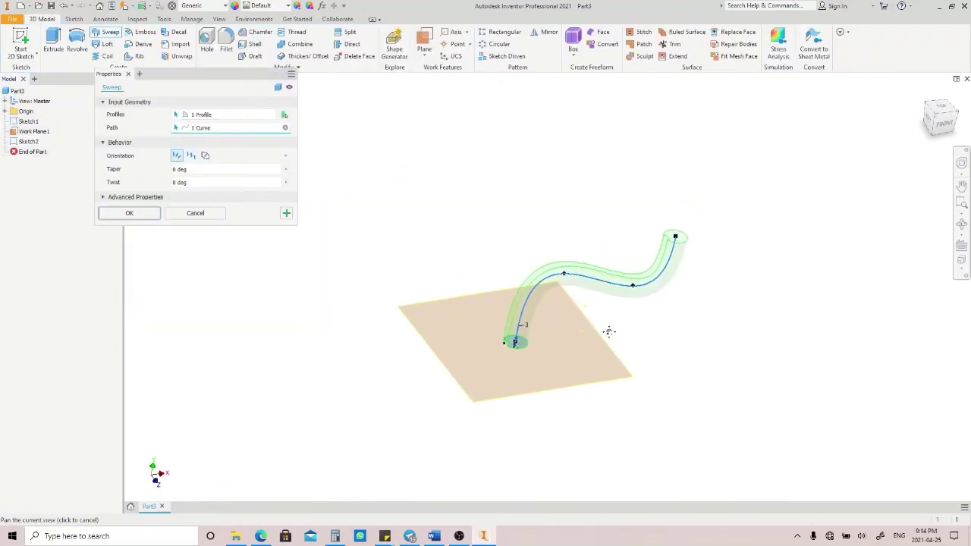
{"action": "scroll", "coordinate": [609, 332], "scroll_direction": "up", "scroll_amount": 3}
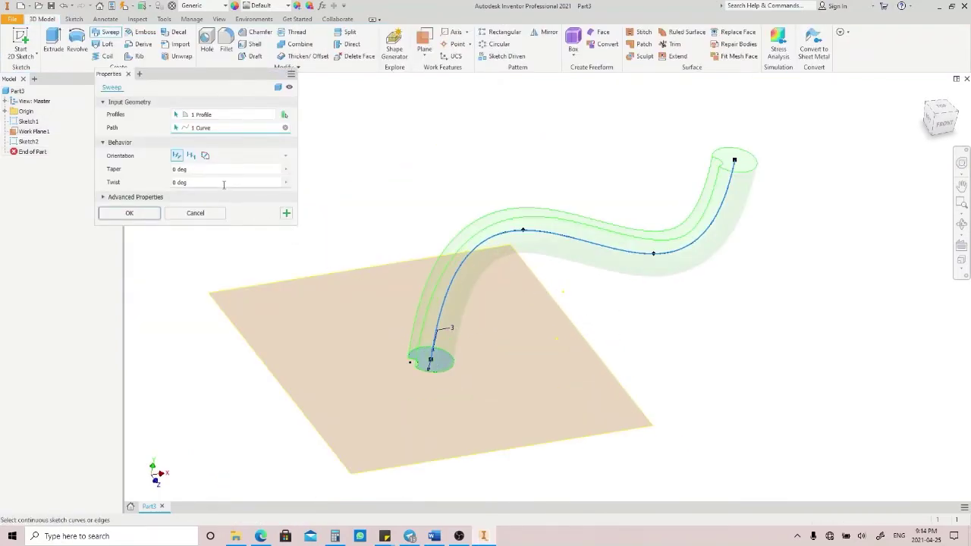
{"action": "left_click", "coordinate": [182, 182]}
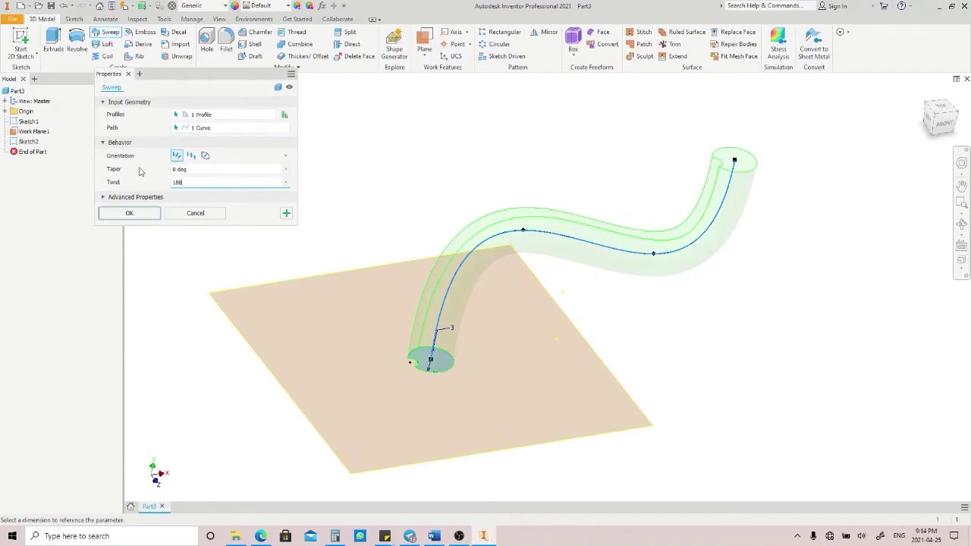
{"action": "middle_click_drag", "start_coordinate": [700, 190], "coordinate": [769, 200], "text": "shift"}
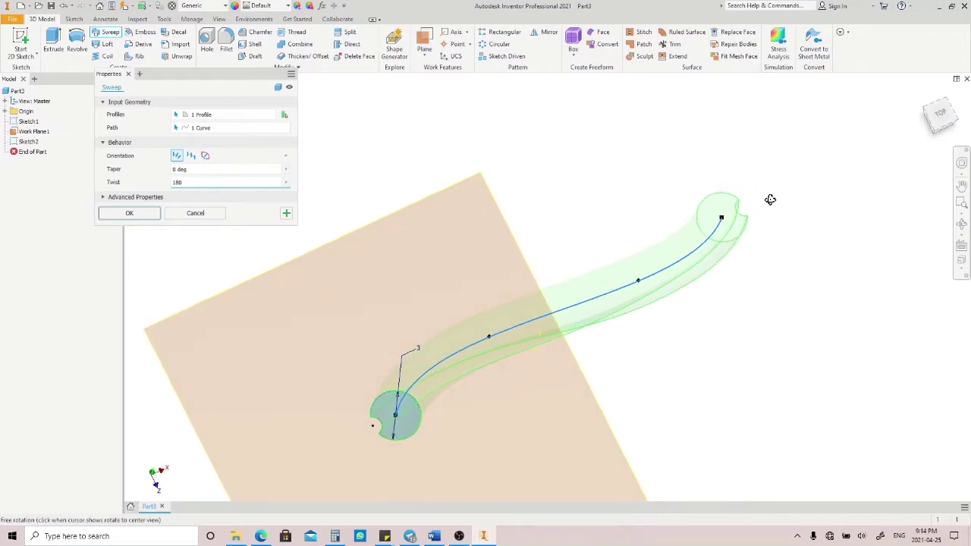
{"action": "middle_click_drag", "start_coordinate": [948, 175], "coordinate": [763, 226], "text": "shift"}
{"action": "left_click", "coordinate": [940, 115]}
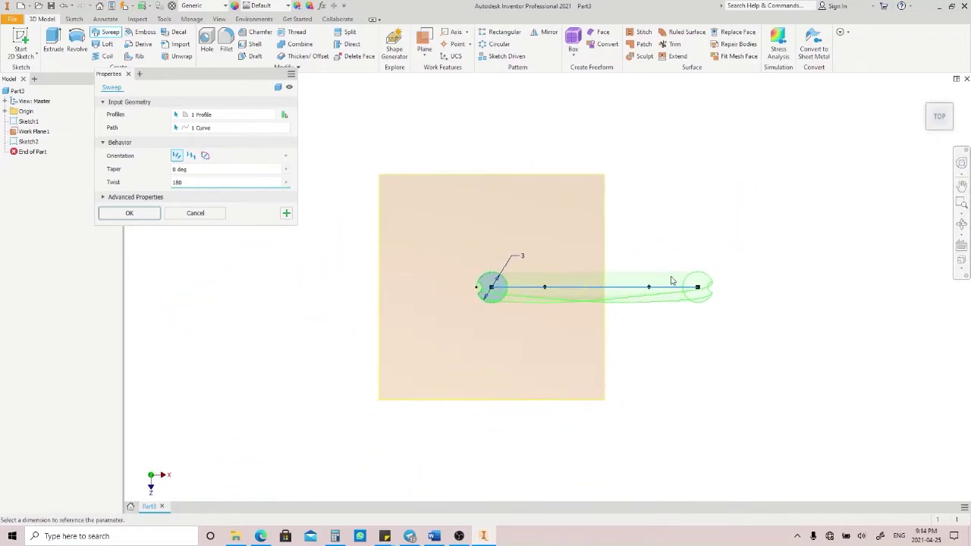
{"action": "scroll", "coordinate": [428, 301], "scroll_direction": "down", "scroll_amount": 4}
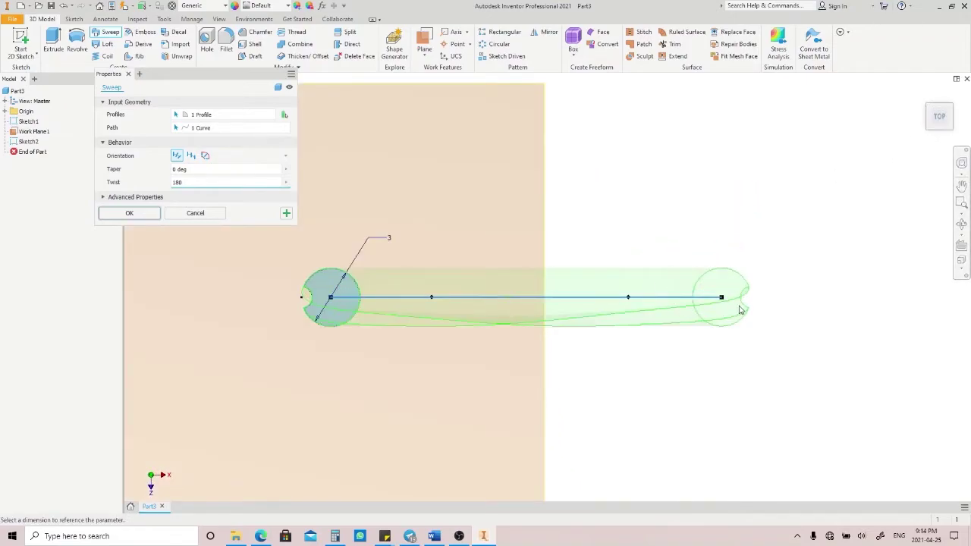
{"action": "middle_click_drag", "start_coordinate": [619, 271], "coordinate": [650, 232], "text": "shift"}
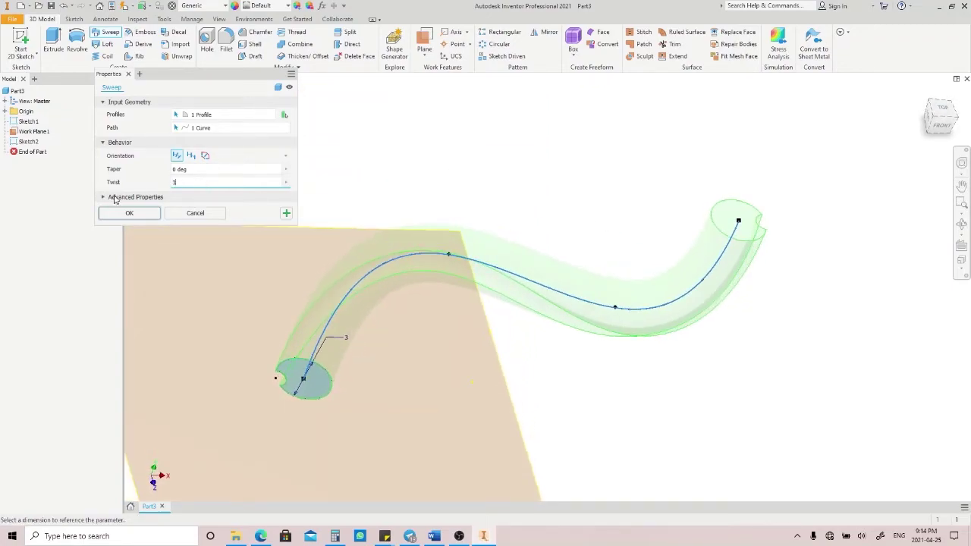
Set the sweep's twist to 360 deg, create the solid, and inspect the twisted notch from several sides.
{"action": "type", "text": "0"}
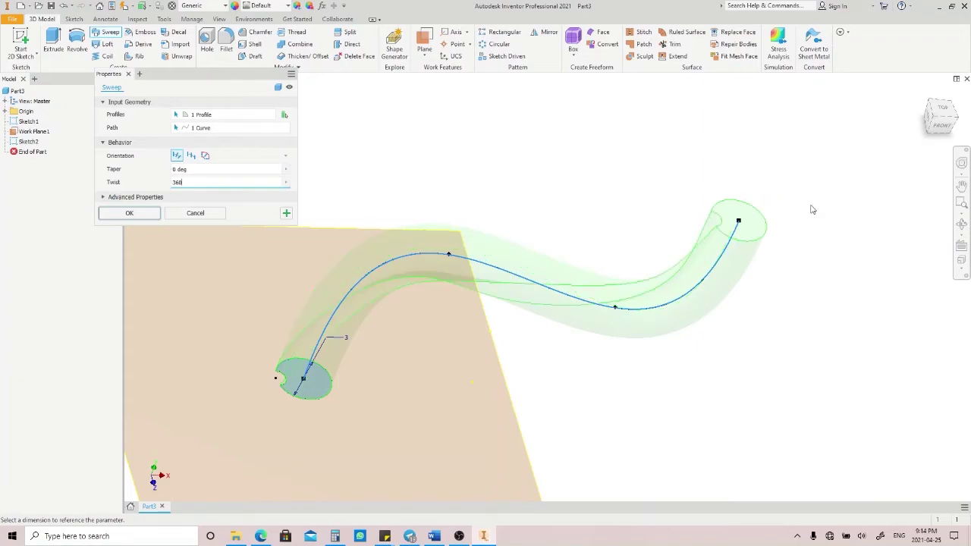
{"action": "left_click", "coordinate": [941, 110]}
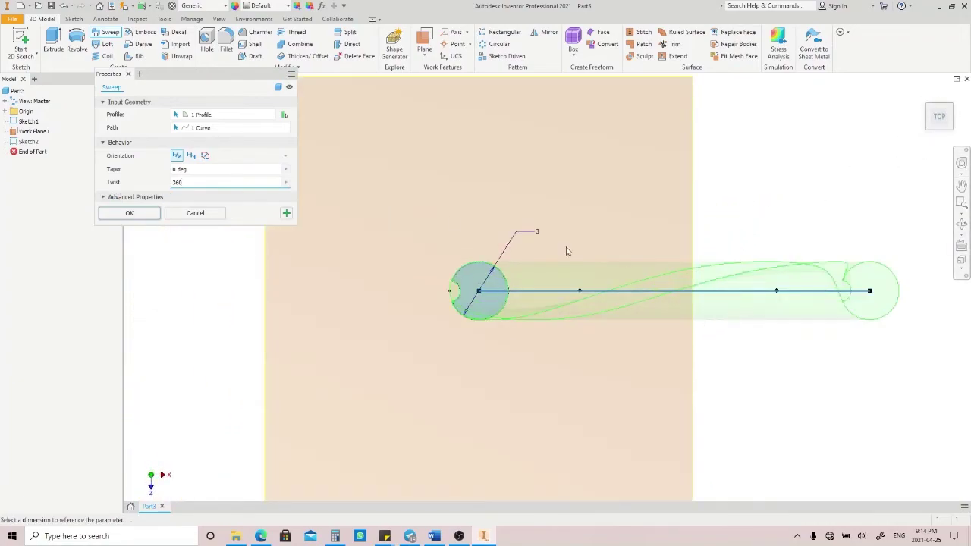
{"action": "left_click", "coordinate": [137, 214]}
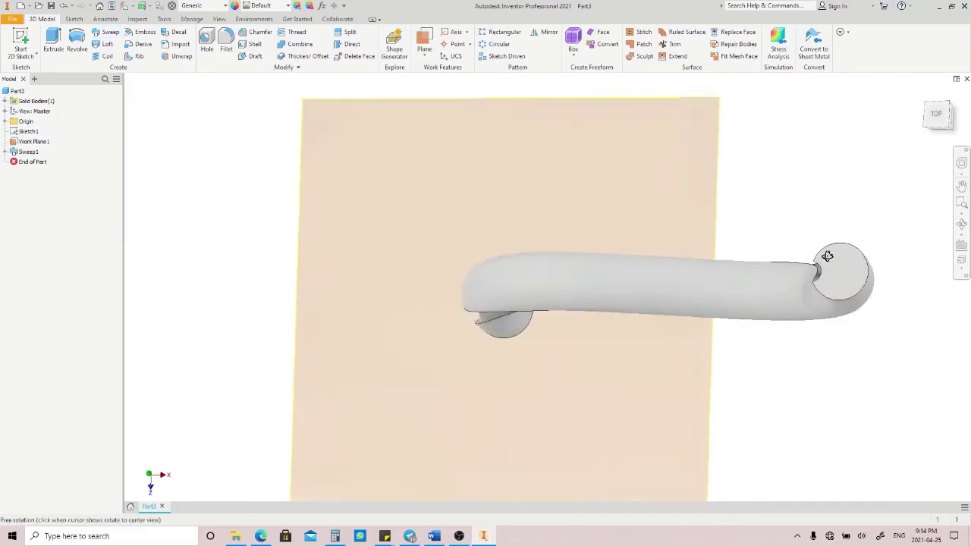
{"action": "middle_click_drag", "start_coordinate": [845, 260], "coordinate": [581, 189], "text": "shift"}
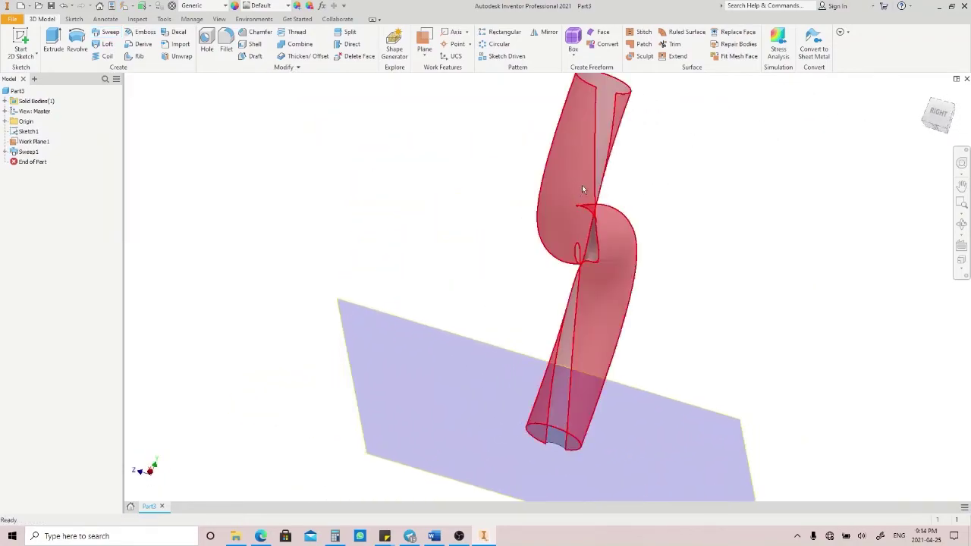
{"action": "middle_click_drag", "start_coordinate": [769, 230], "coordinate": [569, 170], "text": "shift"}
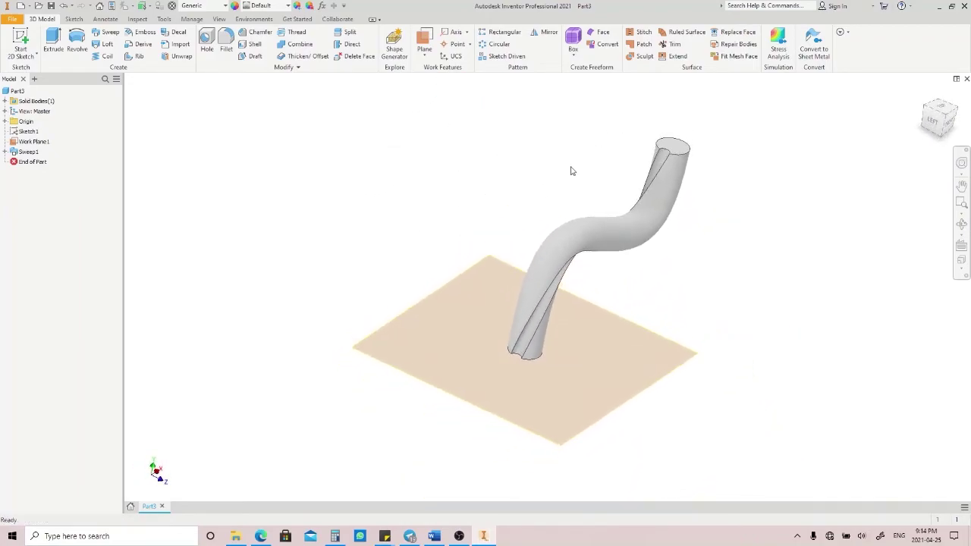
Edit the twisted sweep to try the fixed profile orientation, and examine the path from the front.
{"action": "left_click", "coordinate": [644, 221]}
{"action": "double_click", "coordinate": [645, 222]}
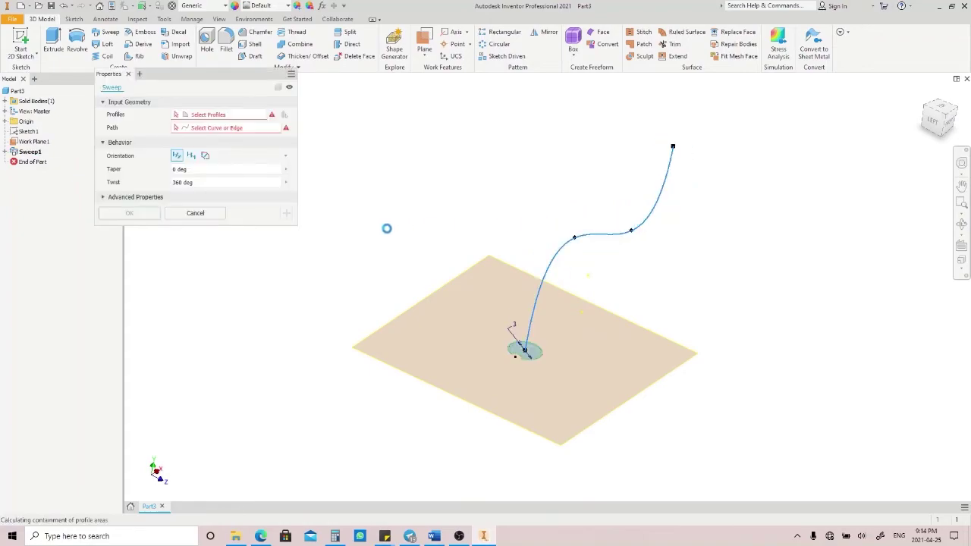
{"action": "left_click", "coordinate": [192, 156]}
{"action": "middle_click_drag", "start_coordinate": [460, 209], "coordinate": [531, 244], "text": "shift"}
{"action": "scroll", "coordinate": [550, 258], "scroll_direction": "up", "scroll_amount": 3}
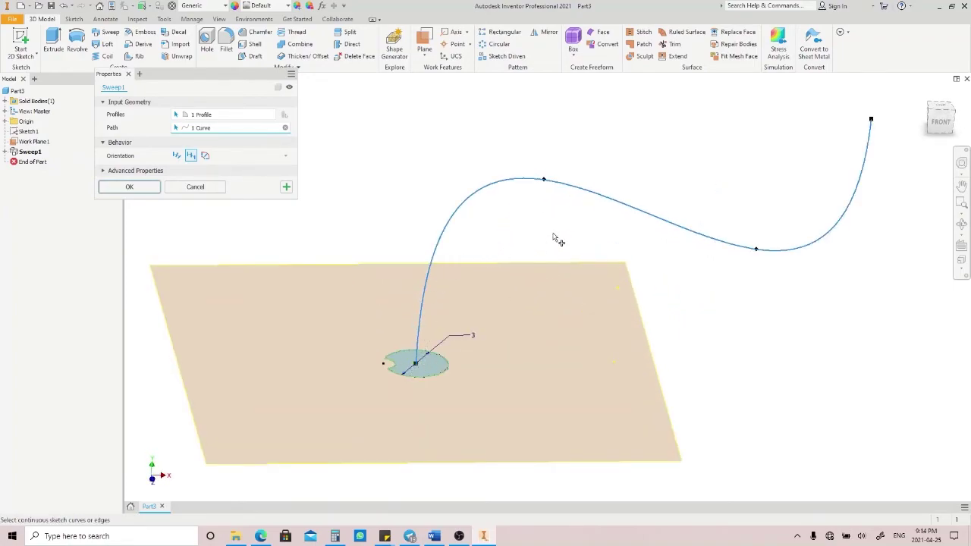
{"action": "left_click", "coordinate": [941, 122]}
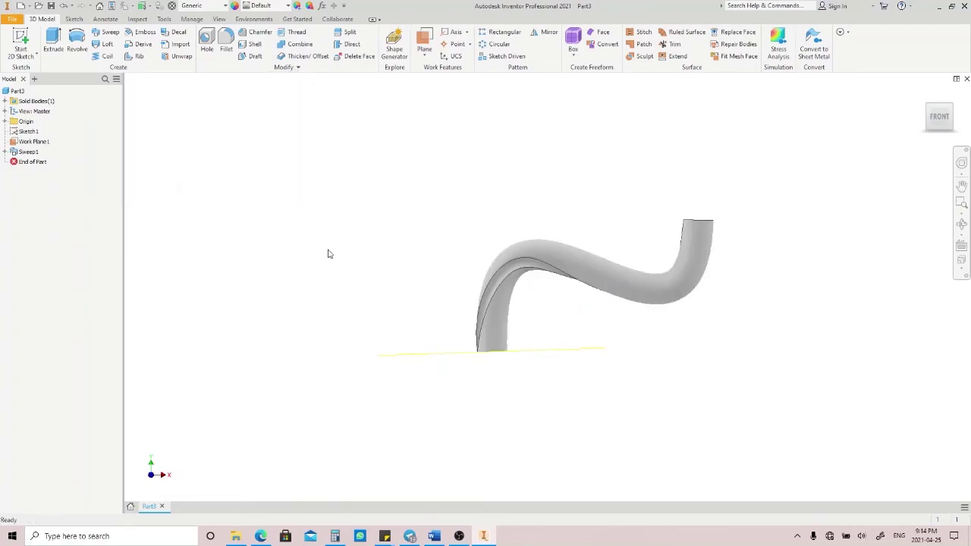
Undo the sweep and reshape the spline into a gentler rising curve by moving its middle points and raising its end point.
{"action": "key", "text": "ctrl+z"}
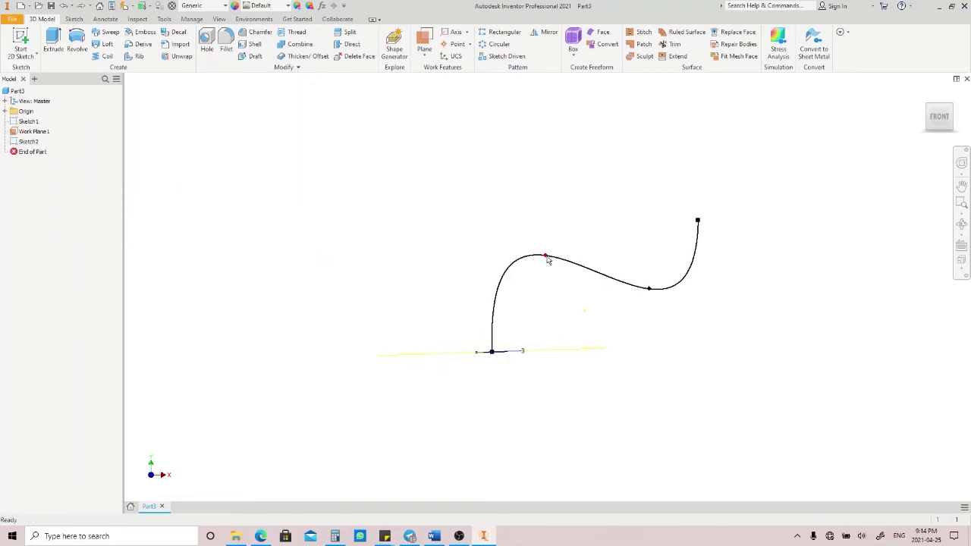
{"action": "left_click_drag", "start_coordinate": [548, 259], "coordinate": [549, 266]}
{"action": "left_click_drag", "start_coordinate": [649, 288], "coordinate": [661, 250]}
{"action": "left_click_drag", "start_coordinate": [698, 220], "coordinate": [699, 183]}
{"action": "left_click_drag", "start_coordinate": [550, 266], "coordinate": [561, 268]}
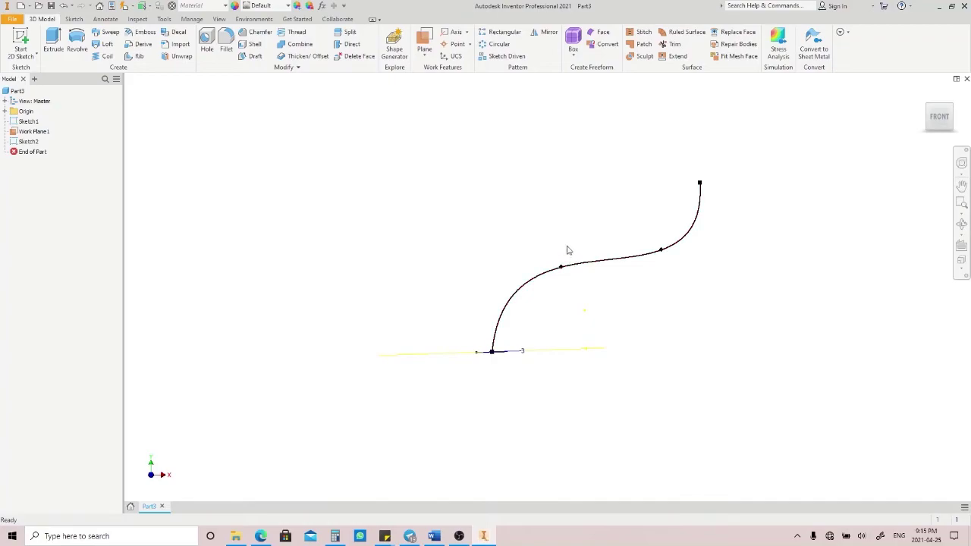
Sweep the notched profile along the reshaped spline using the fixed orientation.
{"action": "key", "text": "shift+s"}
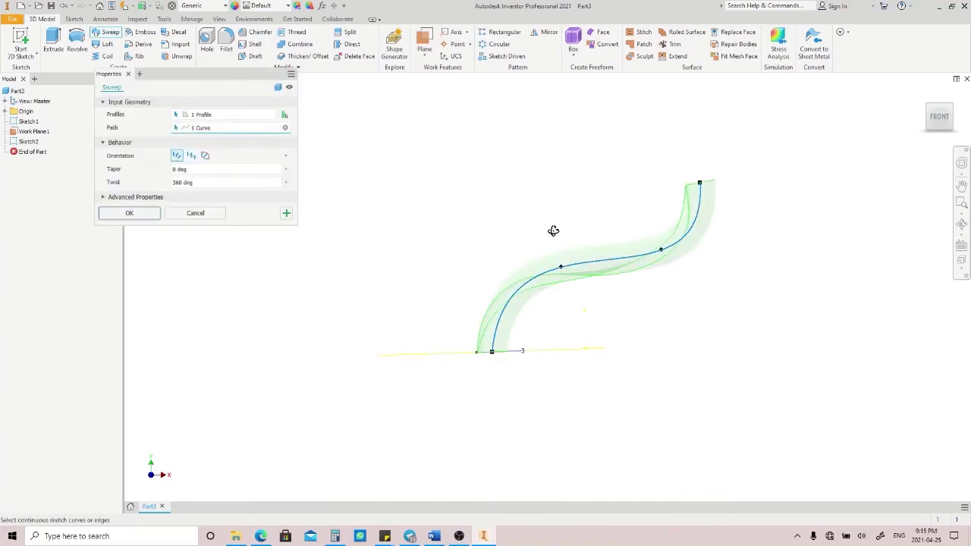
{"action": "left_click", "coordinate": [190, 155]}
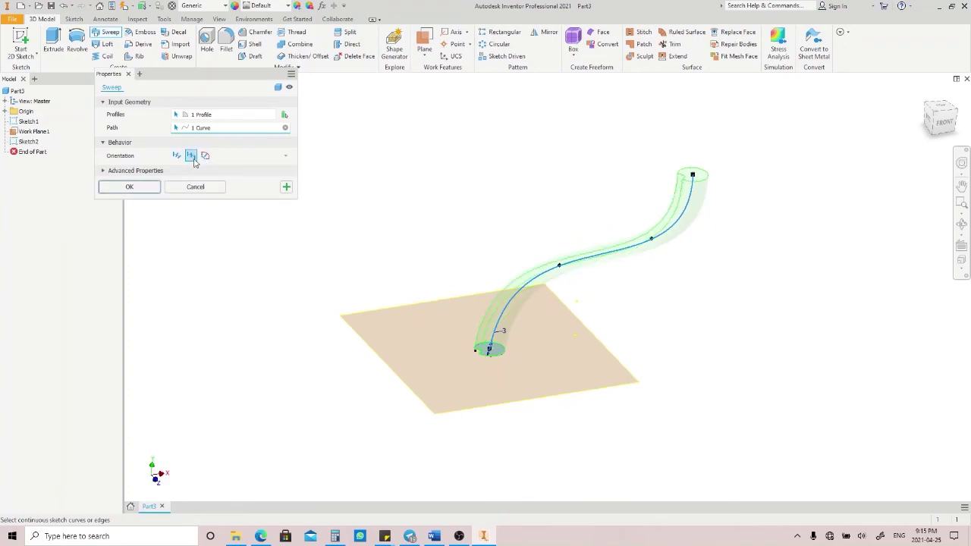
{"action": "scroll", "coordinate": [595, 264], "scroll_direction": "up", "scroll_amount": 3}
{"action": "mouse_move", "coordinate": [594, 264]}
{"action": "middle_mouse_down", "text": "shift"}
{"action": "mouse_move", "coordinate": [622, 284]}
{"action": "mouse_move", "coordinate": [616, 234]}
{"action": "mouse_move", "coordinate": [527, 243]}
{"action": "mouse_move", "coordinate": [627, 275]}
{"action": "mouse_move", "coordinate": [591, 251]}
{"action": "mouse_move", "coordinate": [575, 266]}
{"action": "mouse_move", "coordinate": [581, 273]}
{"action": "middle_mouse_up", "text": "shift"}
{"action": "left_click", "coordinate": [154, 189]}
Reopen the sweep to review its orientation options, leave it without changes, and inspect the straight notch along the solid.
{"action": "double_click", "coordinate": [574, 261]}
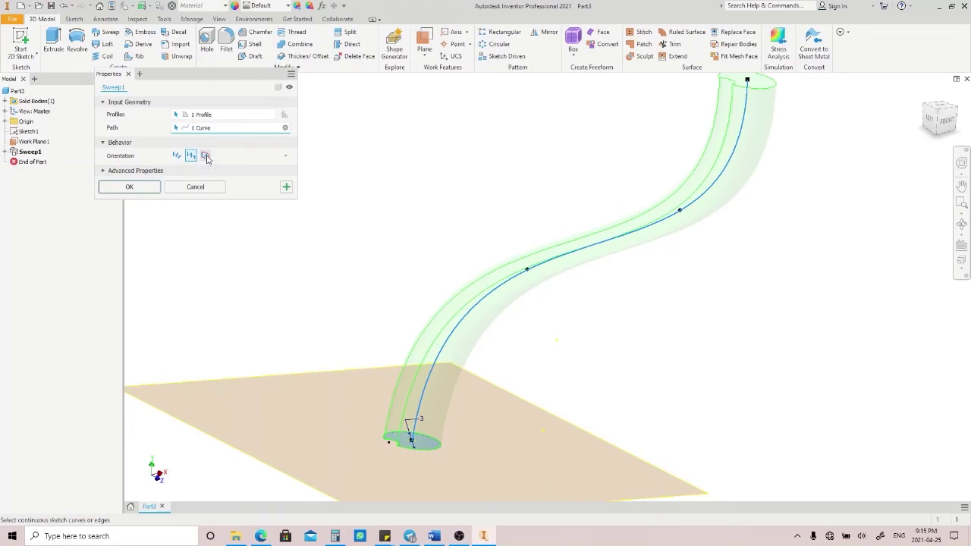
{"action": "left_click", "coordinate": [210, 188]}
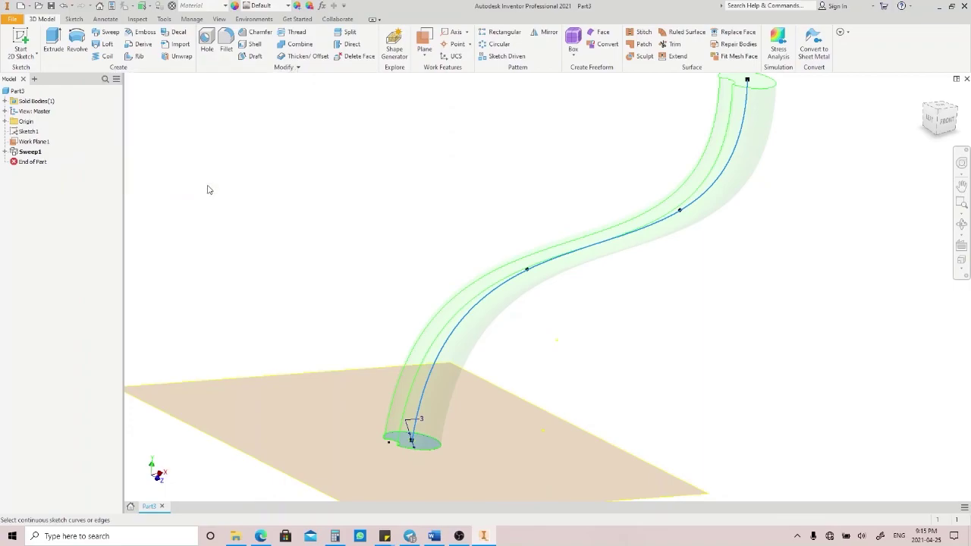
{"action": "scroll", "coordinate": [425, 300], "scroll_direction": "down", "scroll_amount": 3}
{"action": "middle_click_drag", "start_coordinate": [449, 292], "coordinate": [559, 292], "text": "shift"}
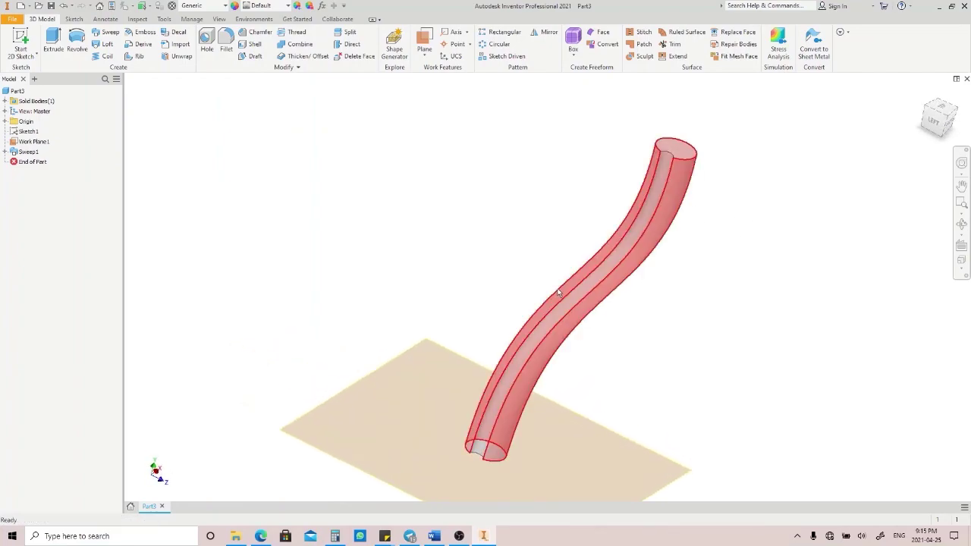